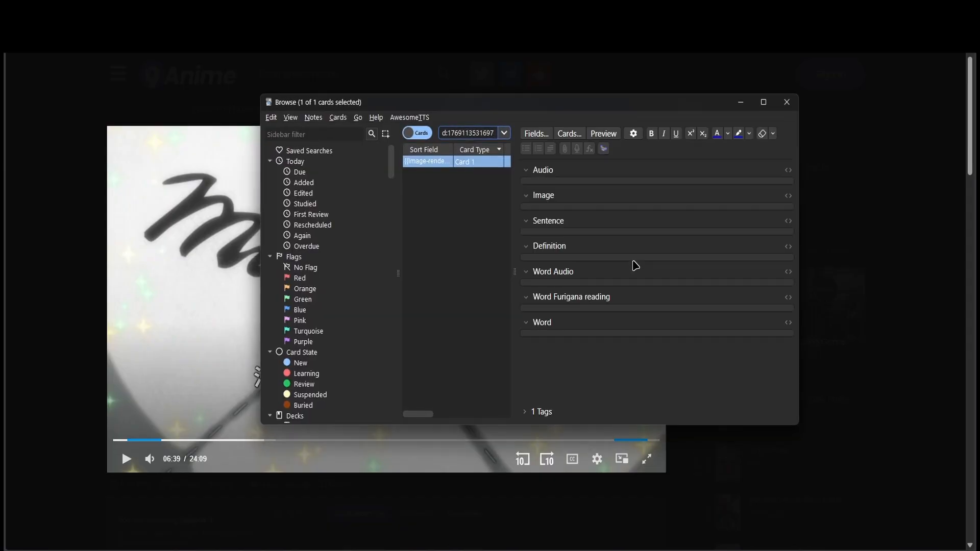
left_click(430, 87)
key("ctrl+shift+u")
left_click(301, 536)
triple_click(603, 281)
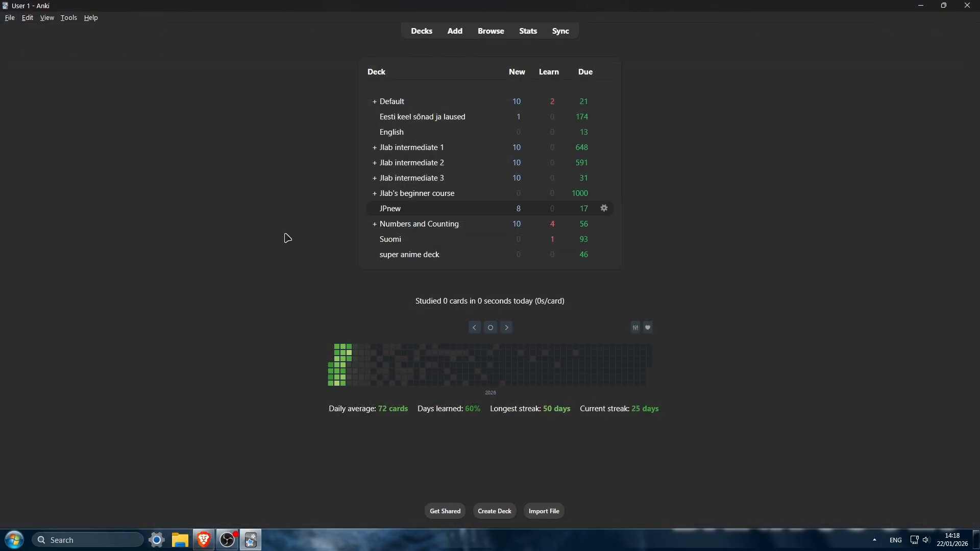
left_click(68, 18)
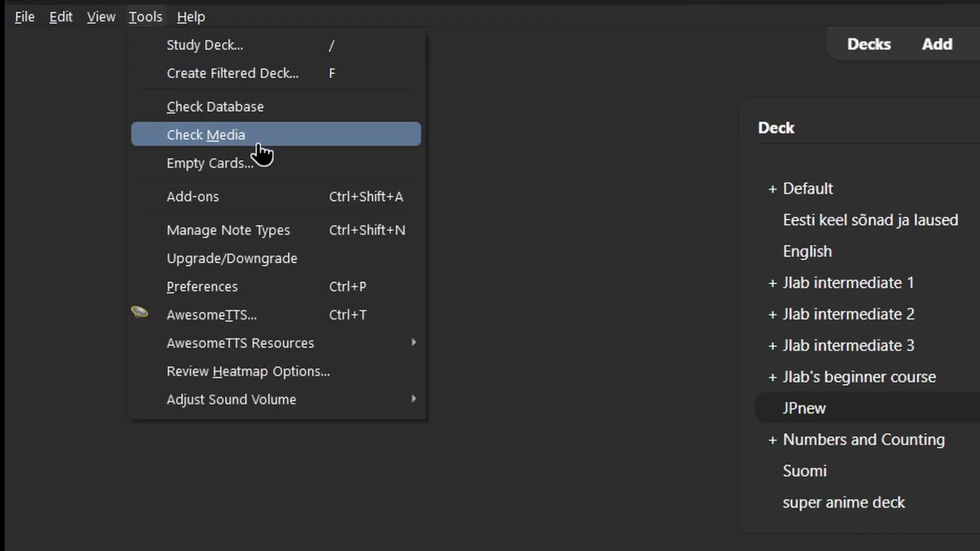
left_click(268, 195)
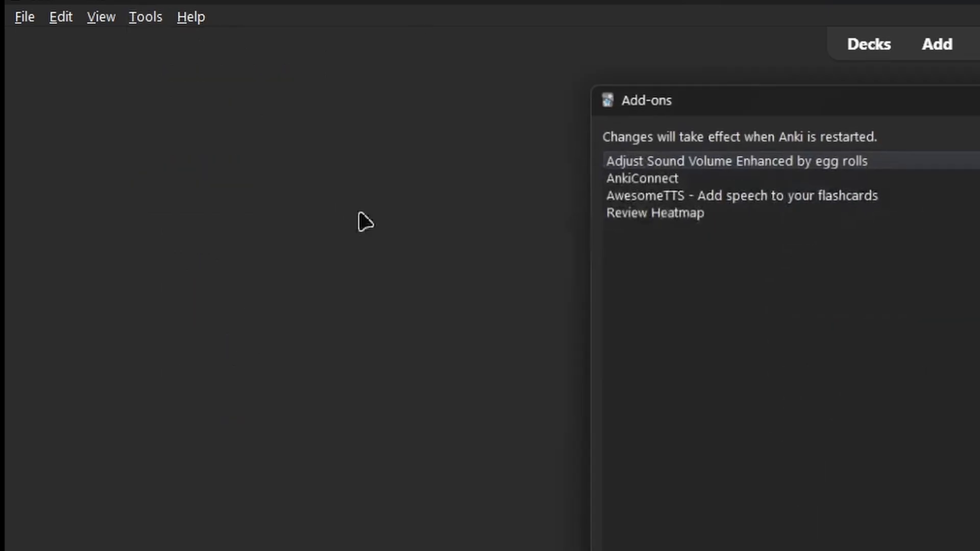
left_click(633, 49)
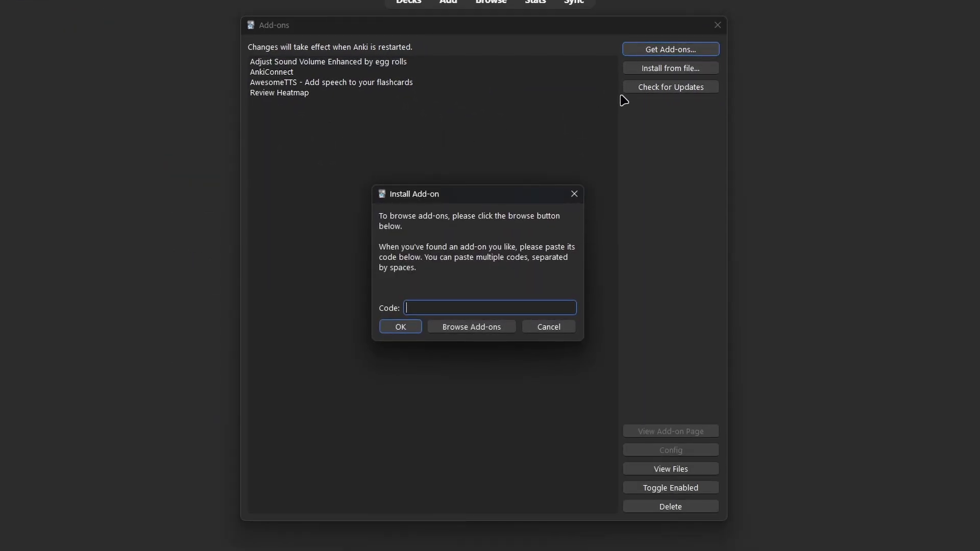
key("ctrl+v")
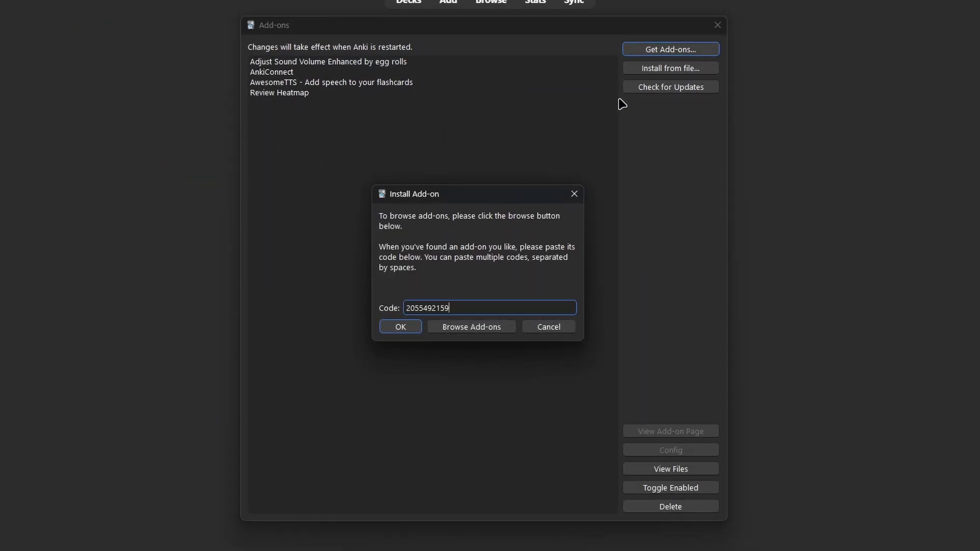
left_click(550, 327)
left_click(718, 25)
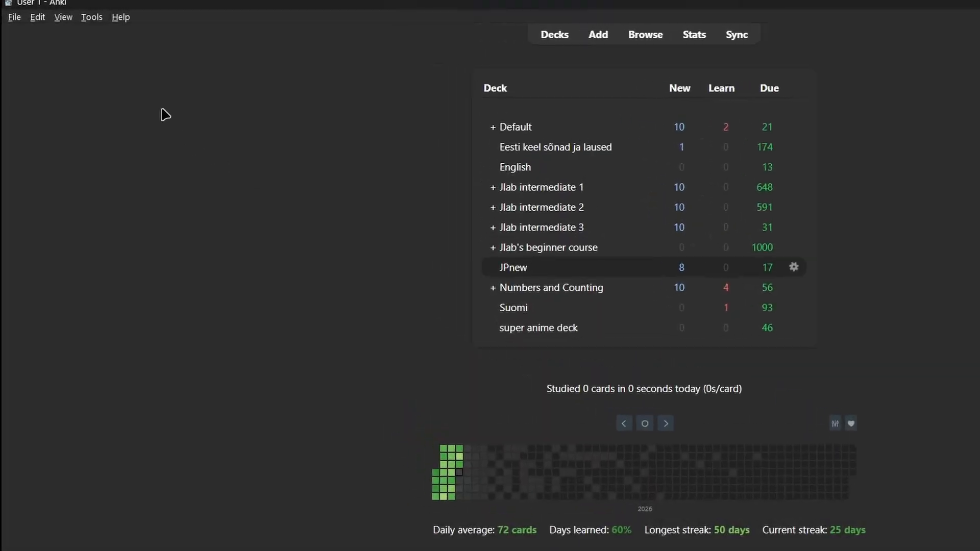
- Examine the field list of the Sentence MINE note type and save it
left_click(135, 16)
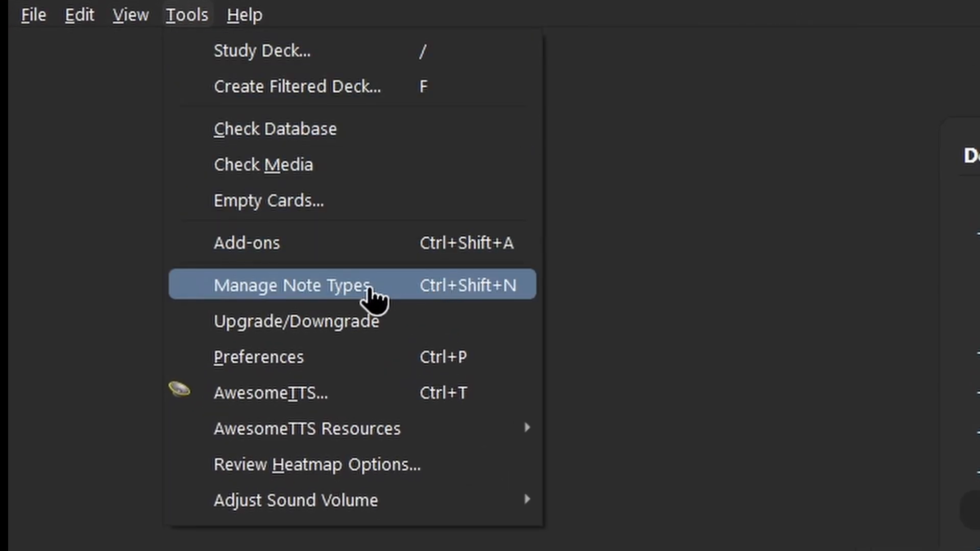
left_click(397, 302)
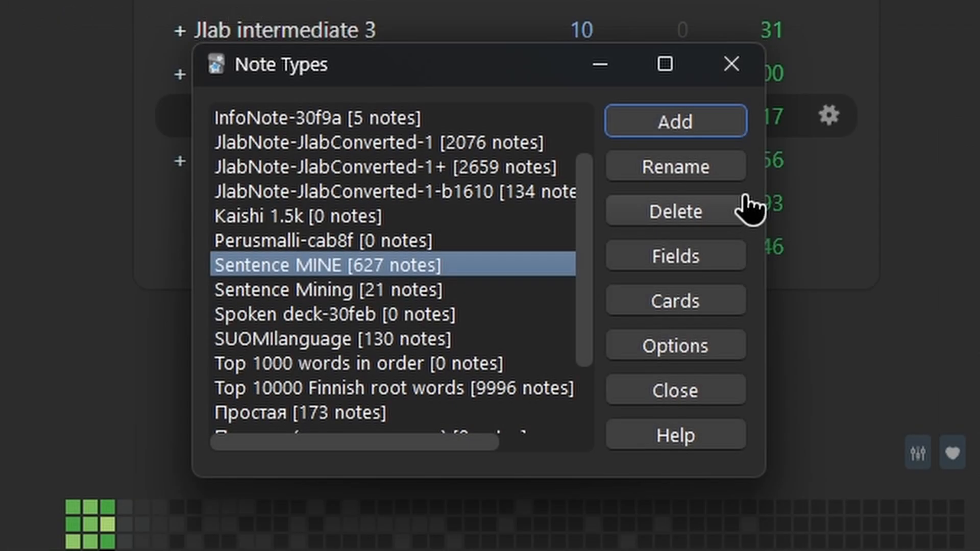
scroll(591, 204, "up", 1)
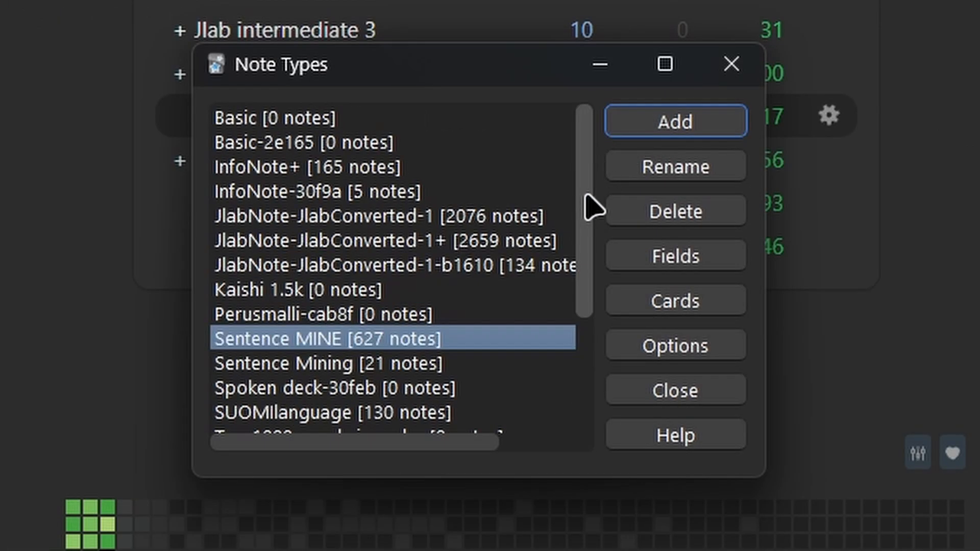
left_click(434, 128)
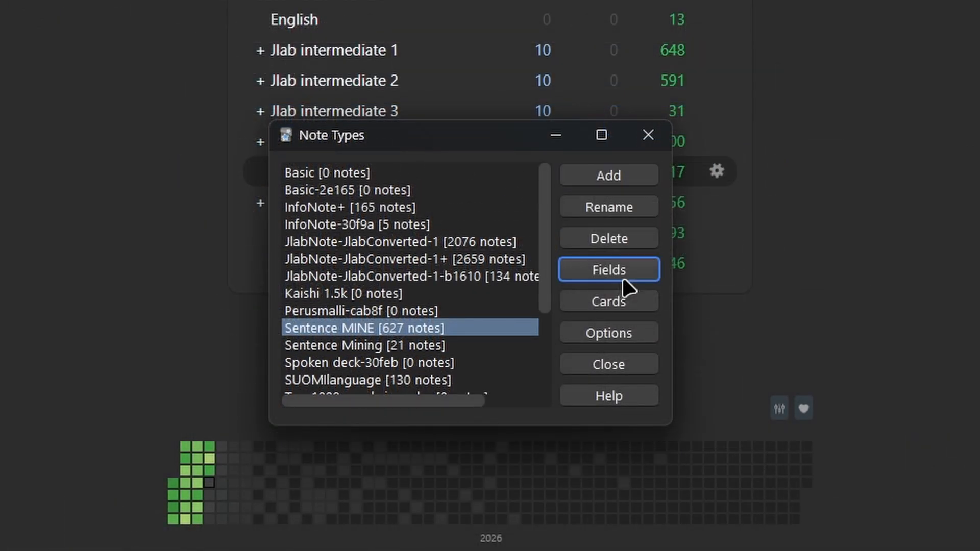
left_click(623, 279)
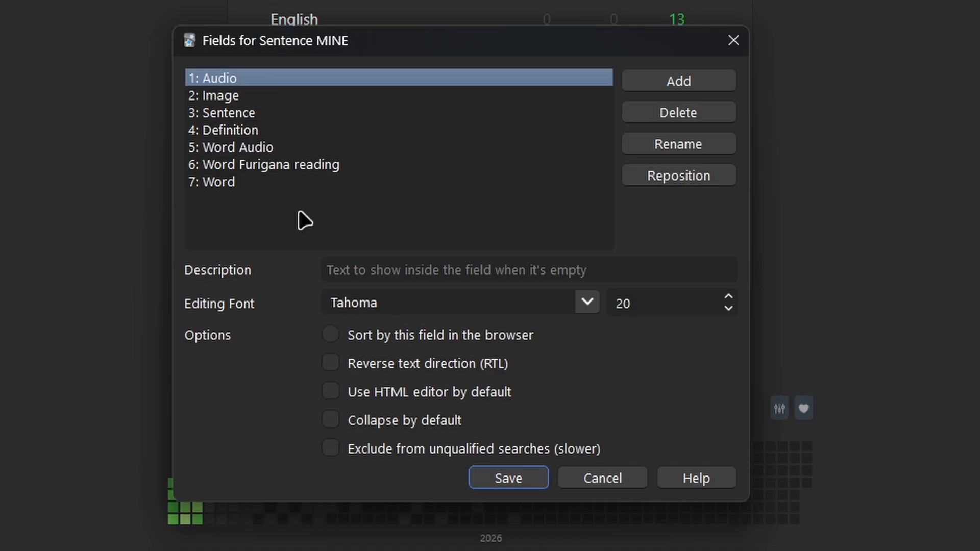
left_click(508, 479)
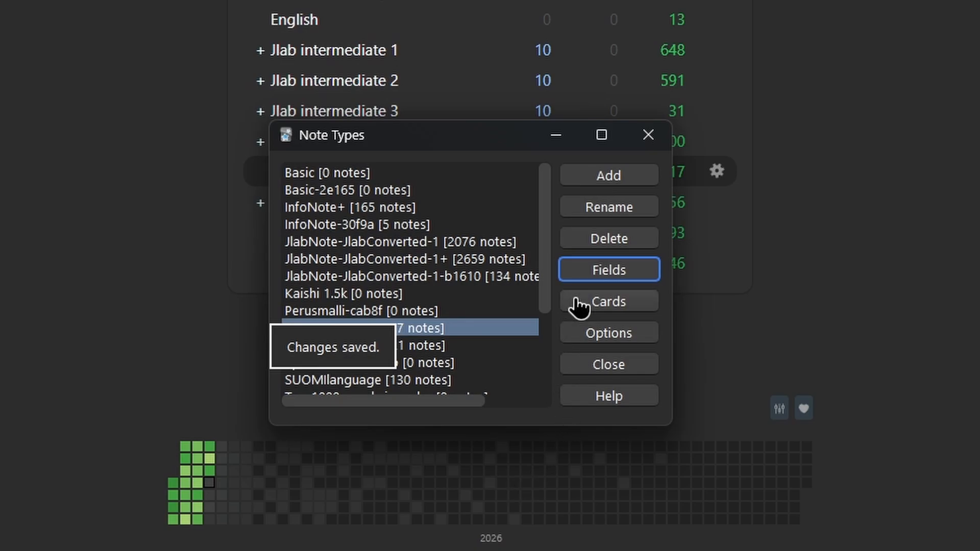
- Examine the front template code of the Sentence MINE card type
left_click(607, 309)
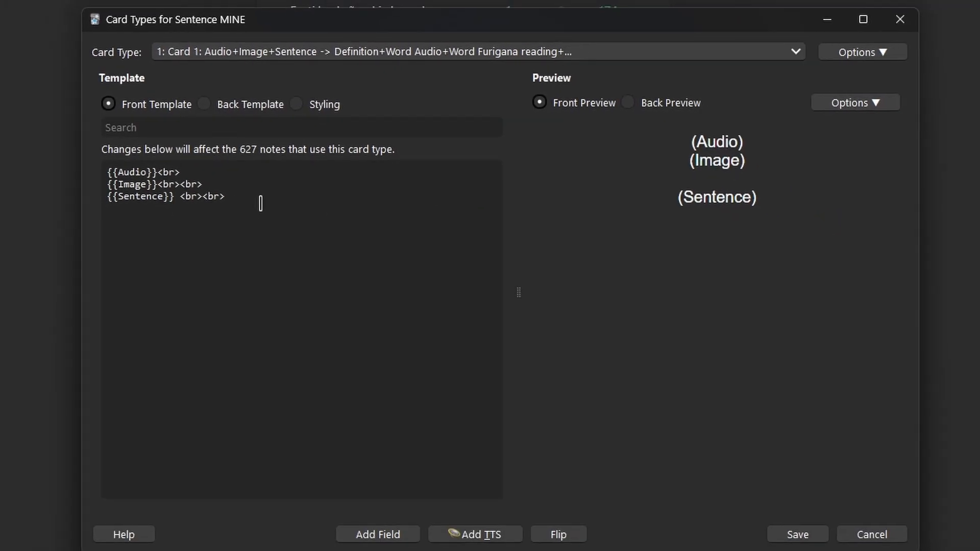
left_click(260, 202)
key("ctrl+a")
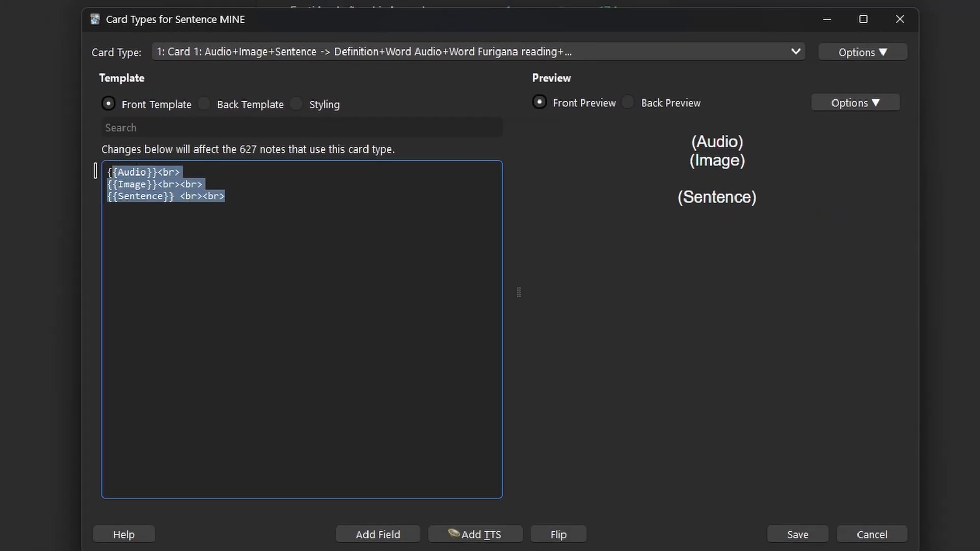
left_click(277, 197)
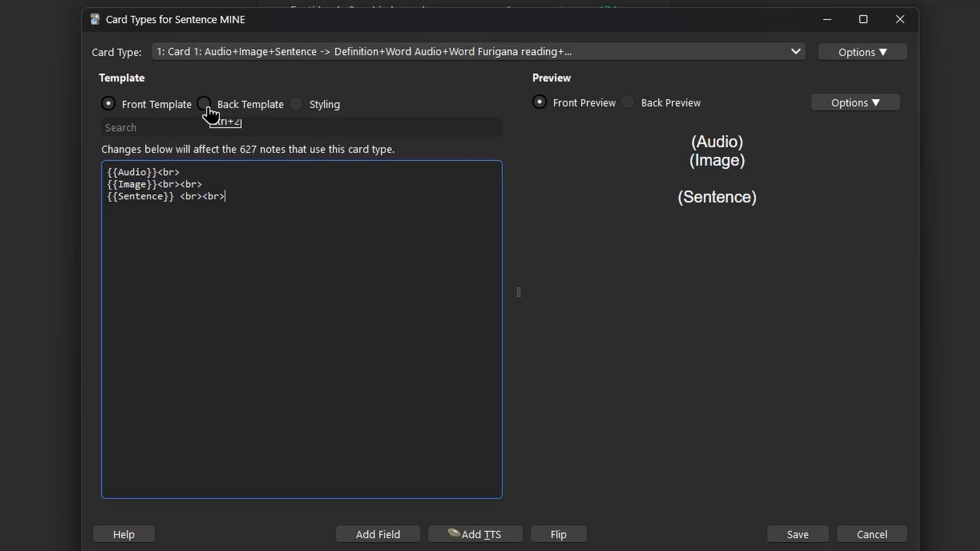
- Examine the back template code of the Sentence MINE card type and save the card templates
left_click(207, 107)
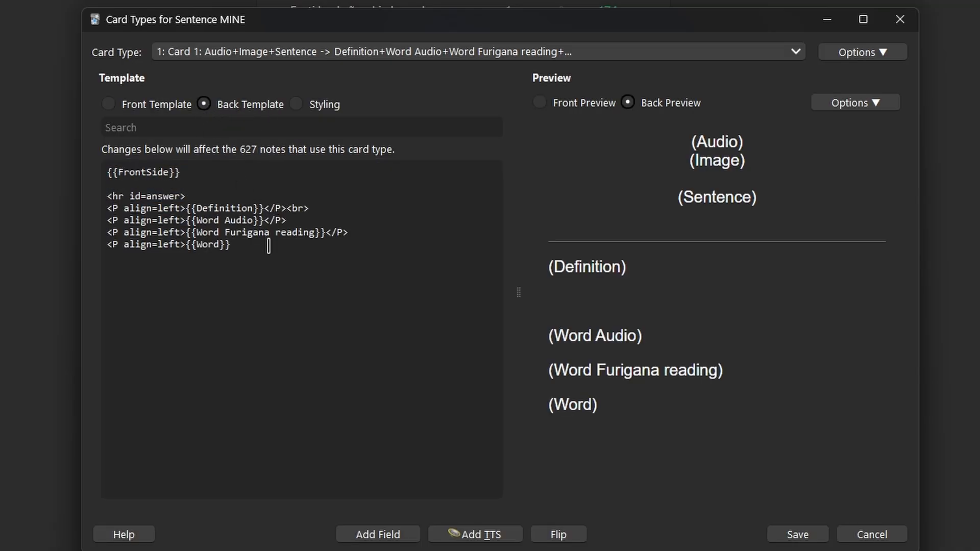
left_click_drag(248, 244, 73, 164)
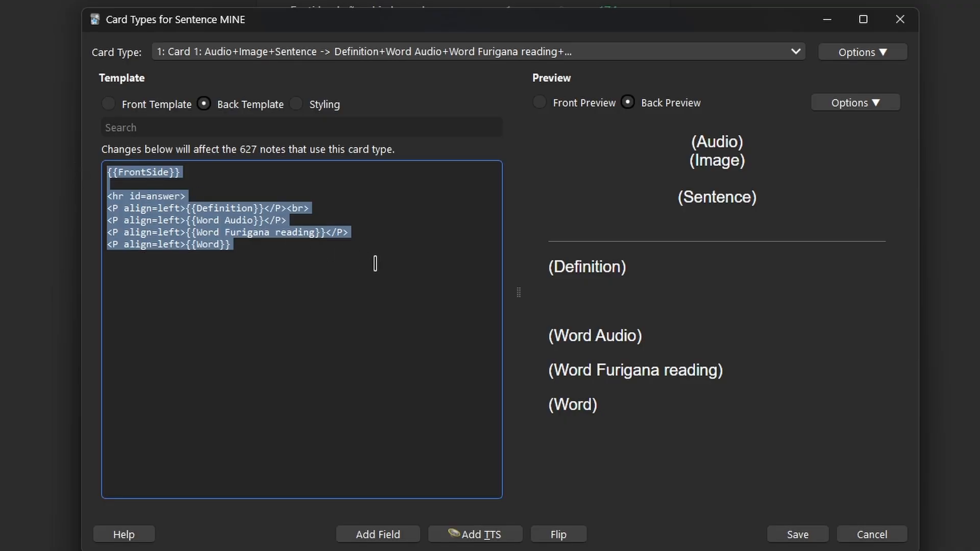
left_click(397, 266)
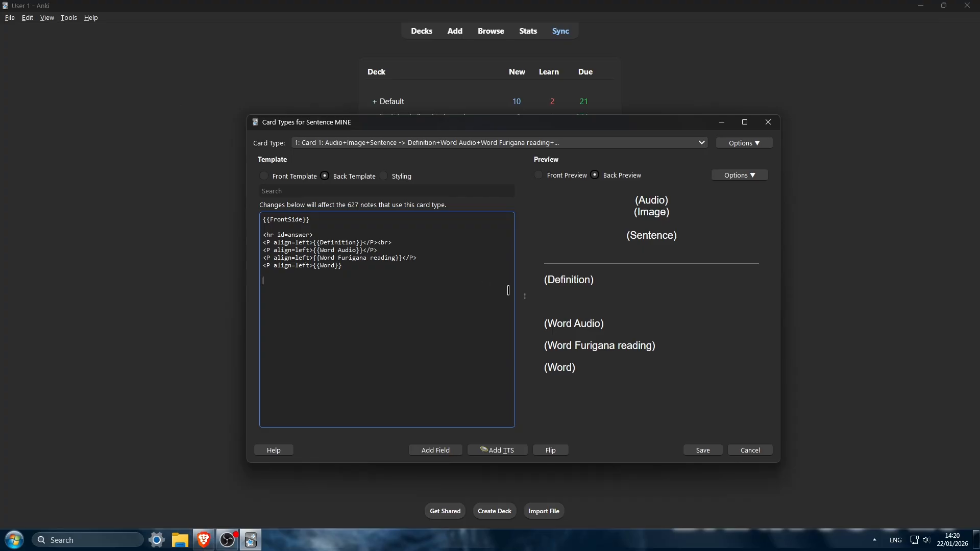
left_click(704, 453)
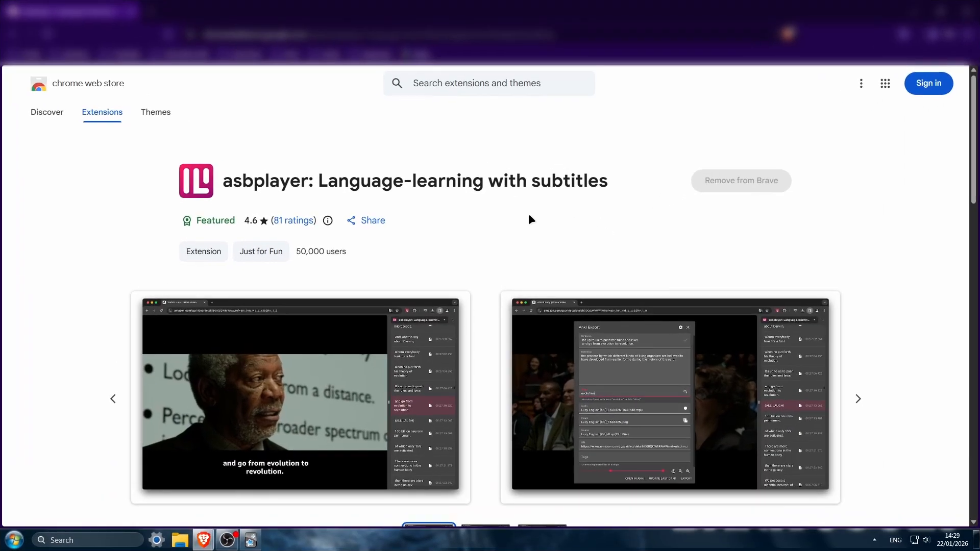
left_click_drag(226, 180, 635, 193)
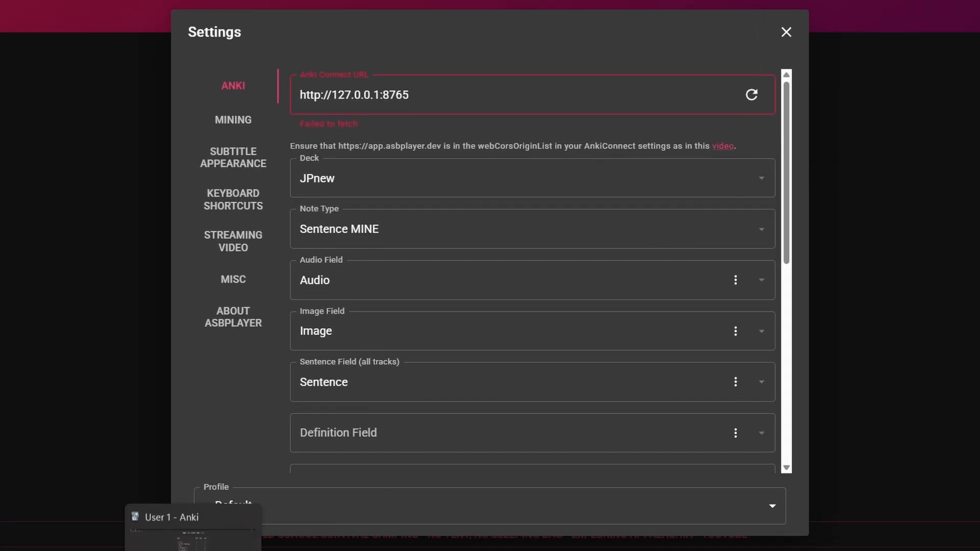
left_click(250, 540)
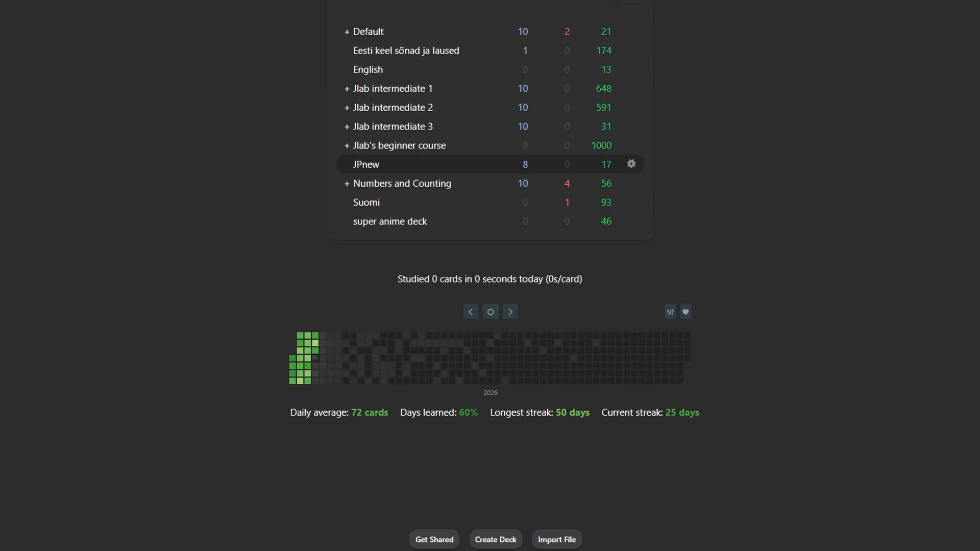
left_click(138, 550)
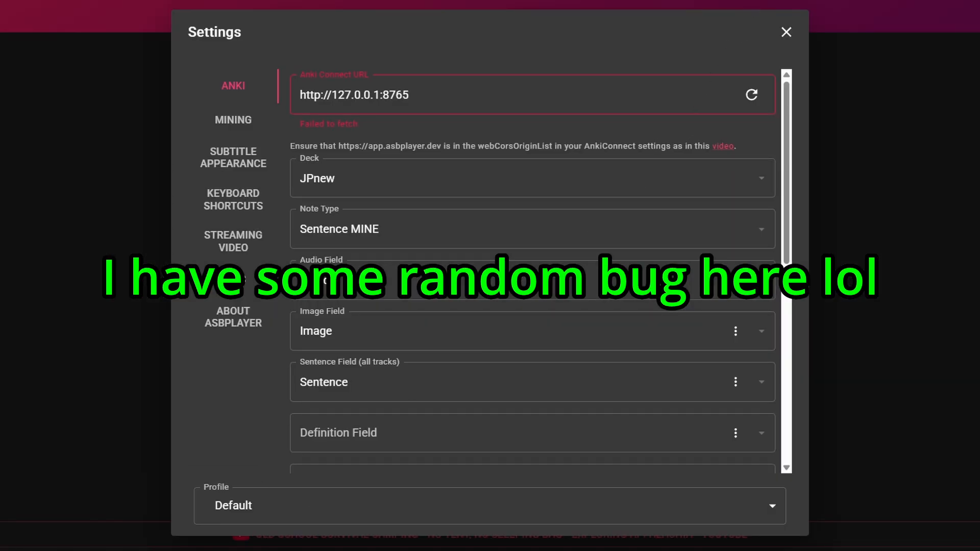
- Examine asbplayer's Anki settings, from the deck and note type to the audio, image, sentence, definition and word field assignments
scroll(788, 128, "down", 1)
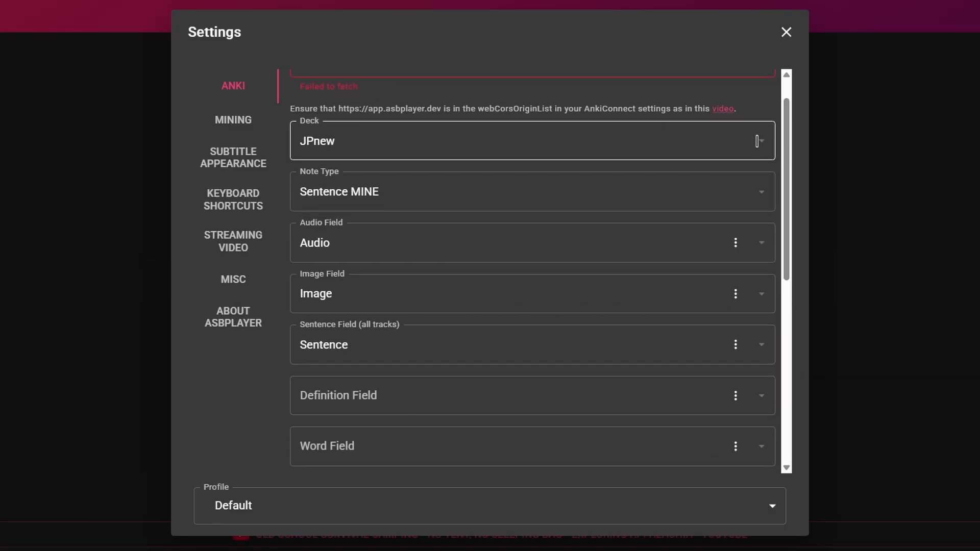
left_click(343, 140)
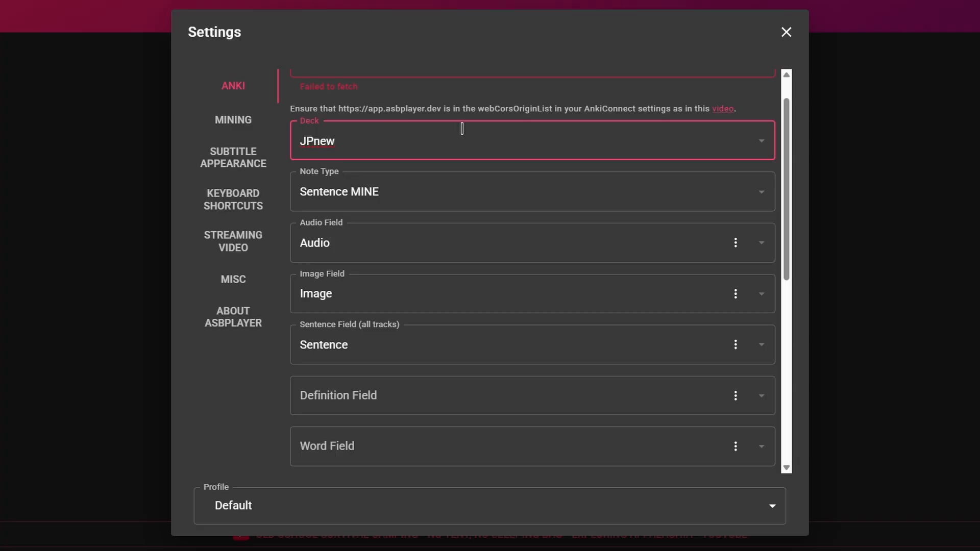
scroll(672, 153, "down", 2)
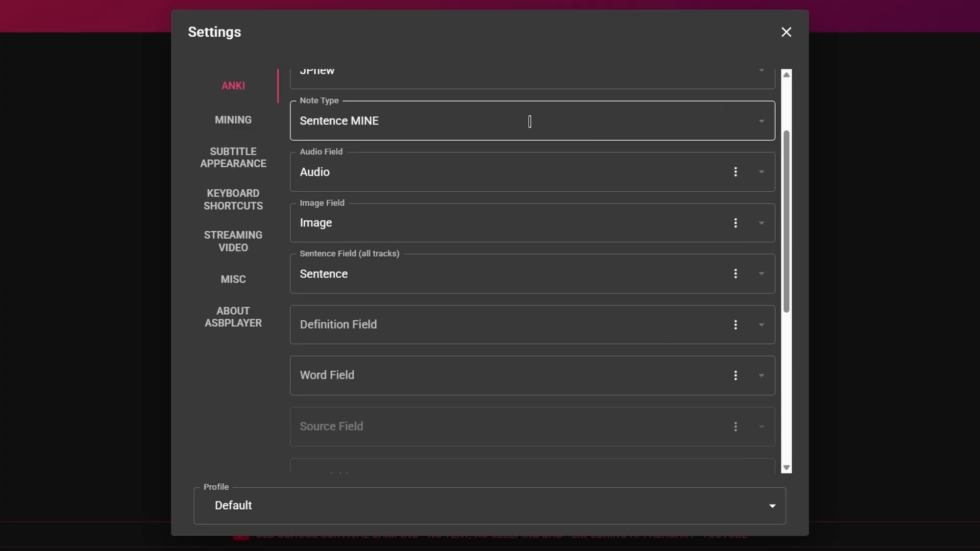
left_click_drag(785, 158, 793, 191)
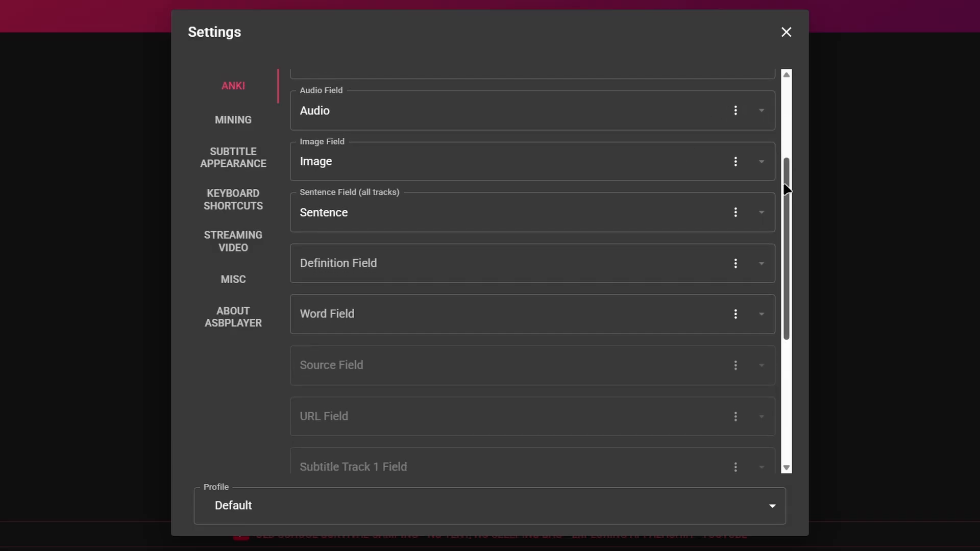
mouse_move(786, 184)
left_mouse_down()
mouse_move(784, 201)
mouse_move(783, 176)
left_mouse_up()
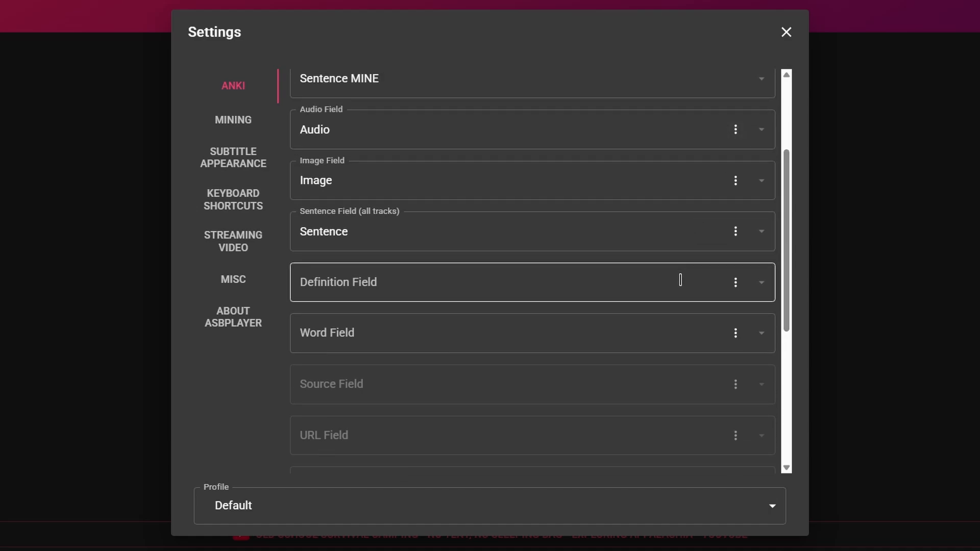
scroll(673, 336, "down", 1)
left_click(736, 162)
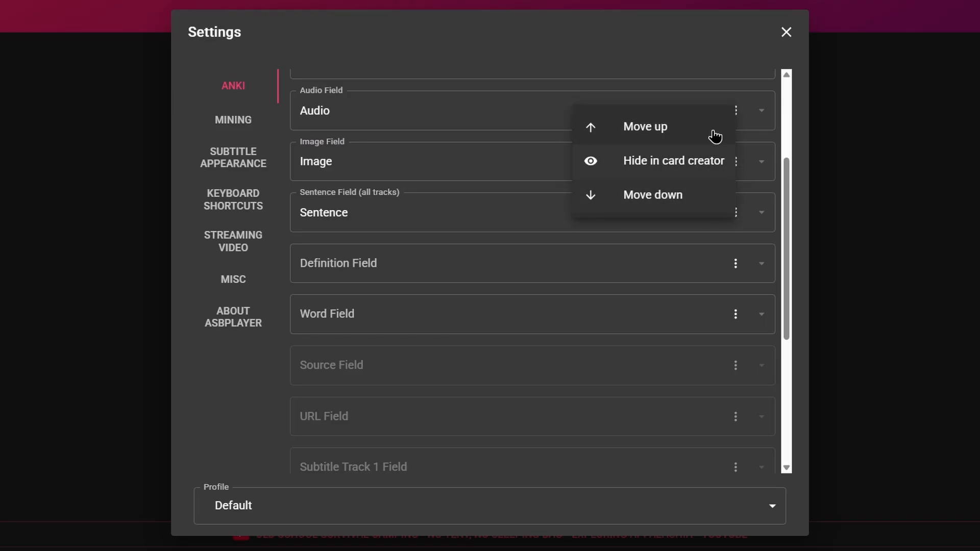
left_click(789, 176)
mouse_move(784, 185)
left_mouse_down()
mouse_move(783, 200)
mouse_move(783, 179)
left_mouse_up()
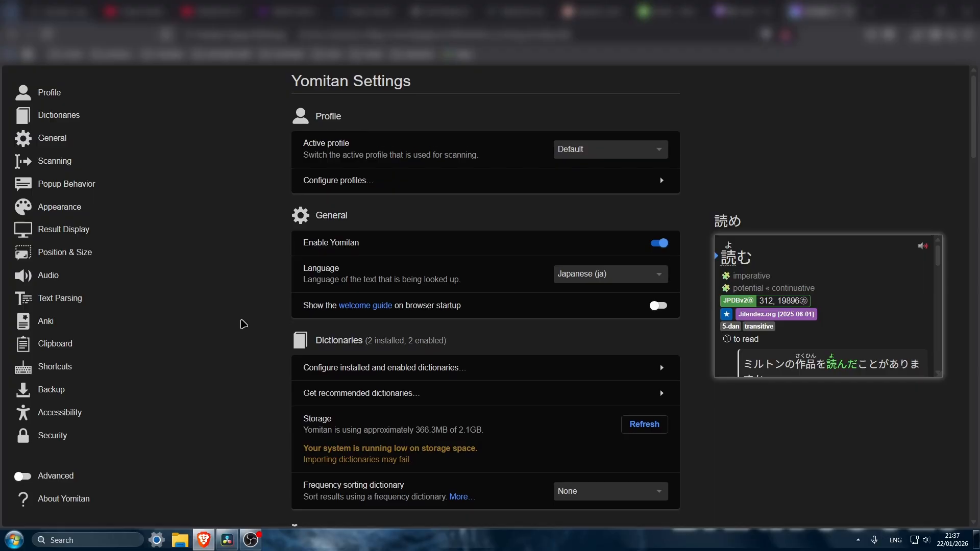
- Open Yomitan's recommended dictionaries and examine the Jitendex term dictionary and the JPDB frequency dictionary entries
scroll(254, 312, "down", 2)
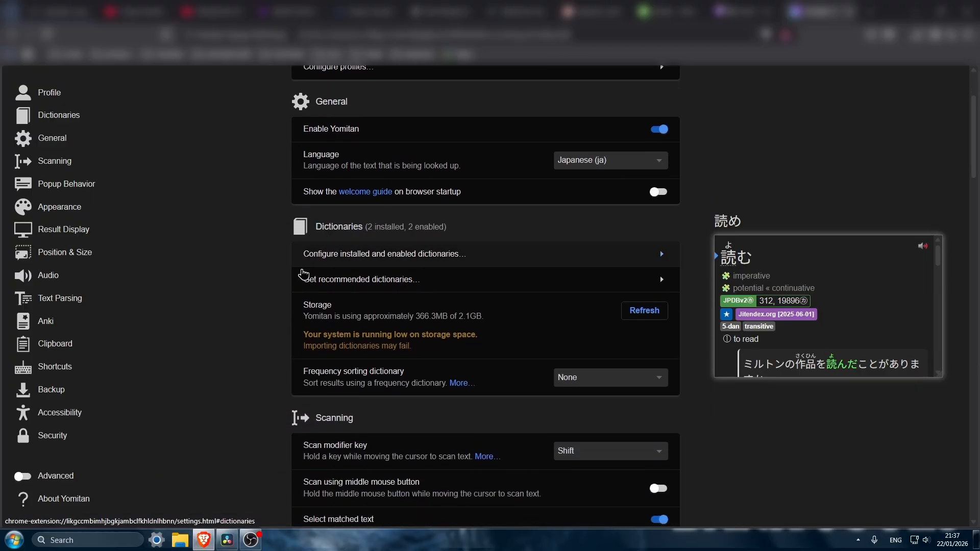
left_click(469, 278)
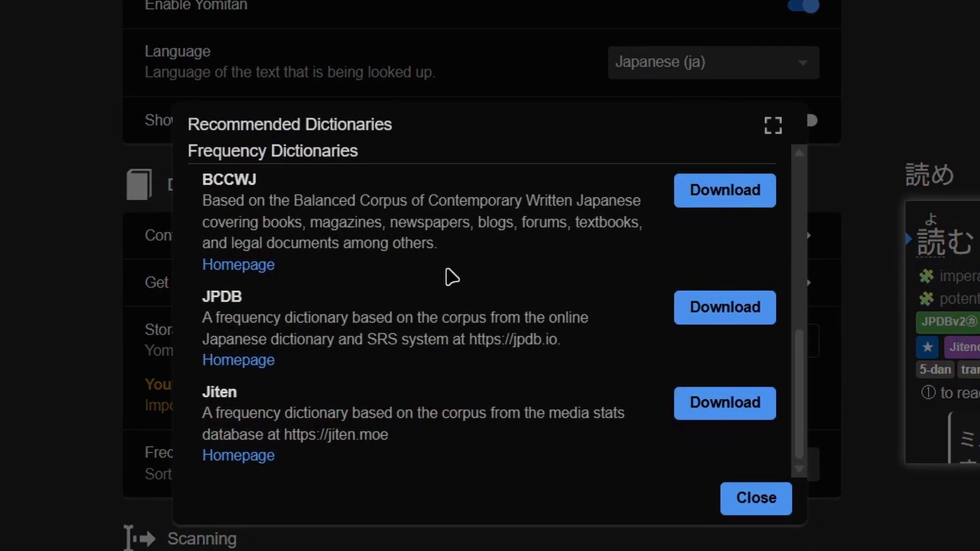
scroll(462, 277, "up", 5)
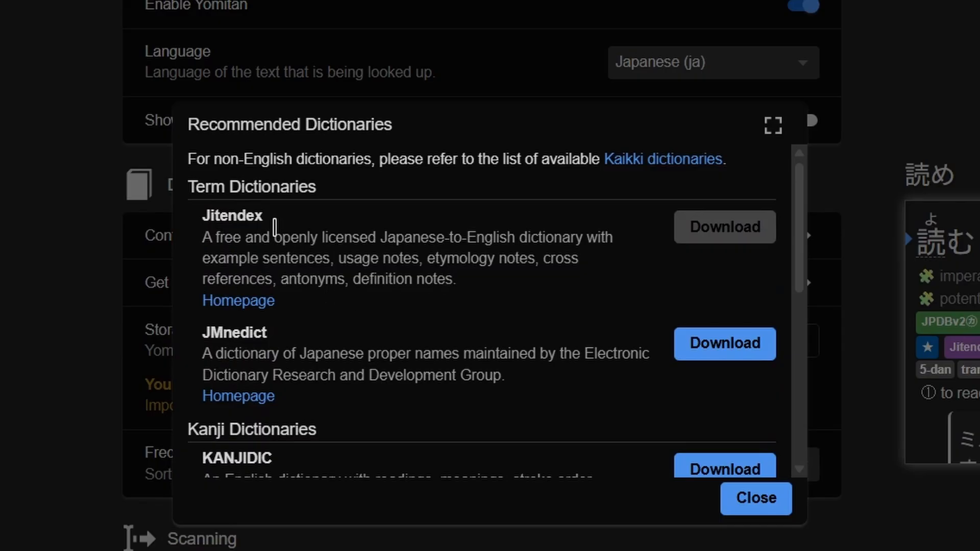
left_click_drag(283, 226, 190, 230)
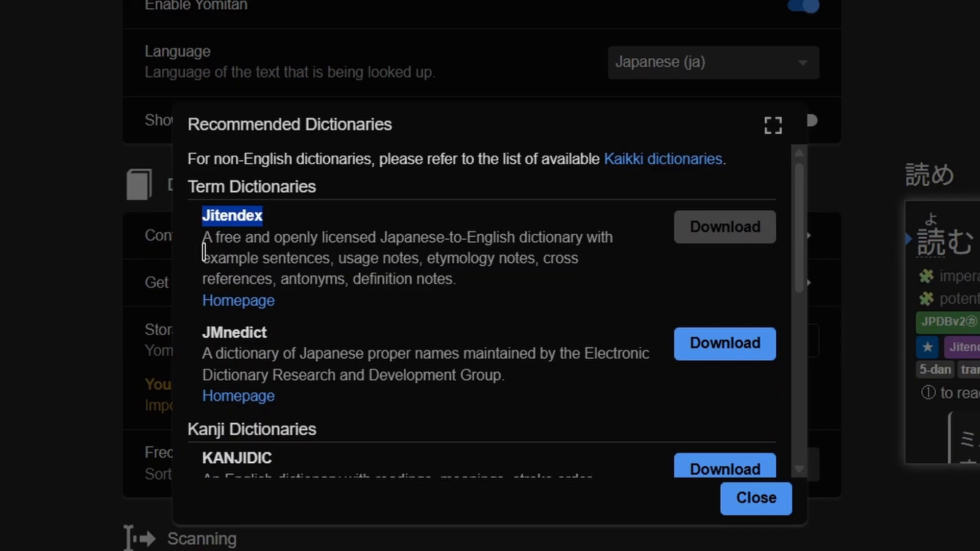
left_click(343, 225)
scroll(472, 284, "down", 5)
left_click_drag(263, 304, 206, 297)
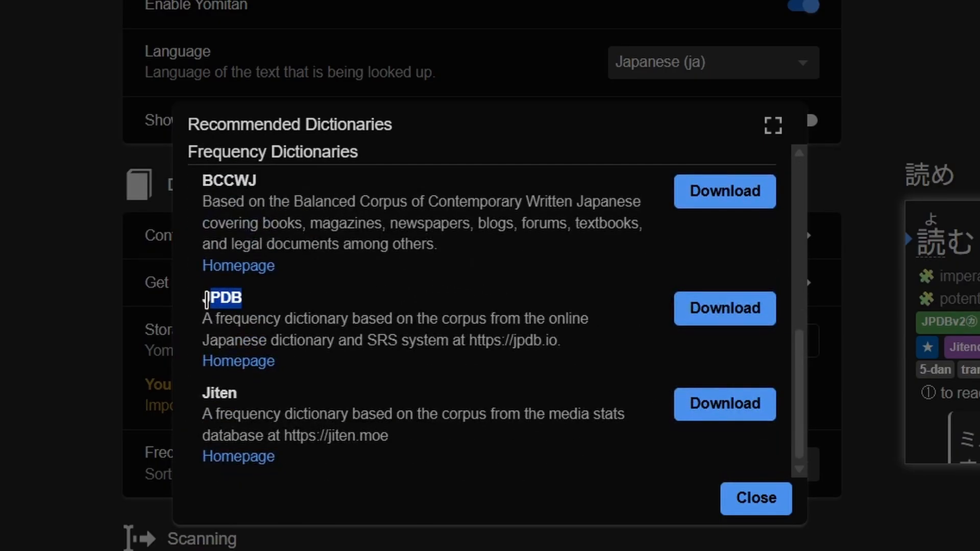
left_click(365, 314)
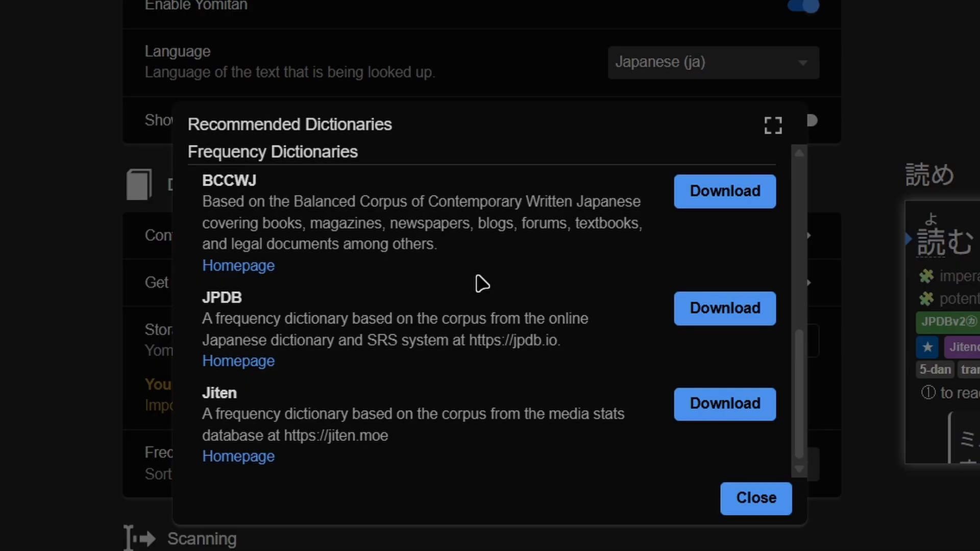
- Close the recommended dictionaries and examine the JPDB frequency rank in the preview entry for 読む
left_click(771, 489)
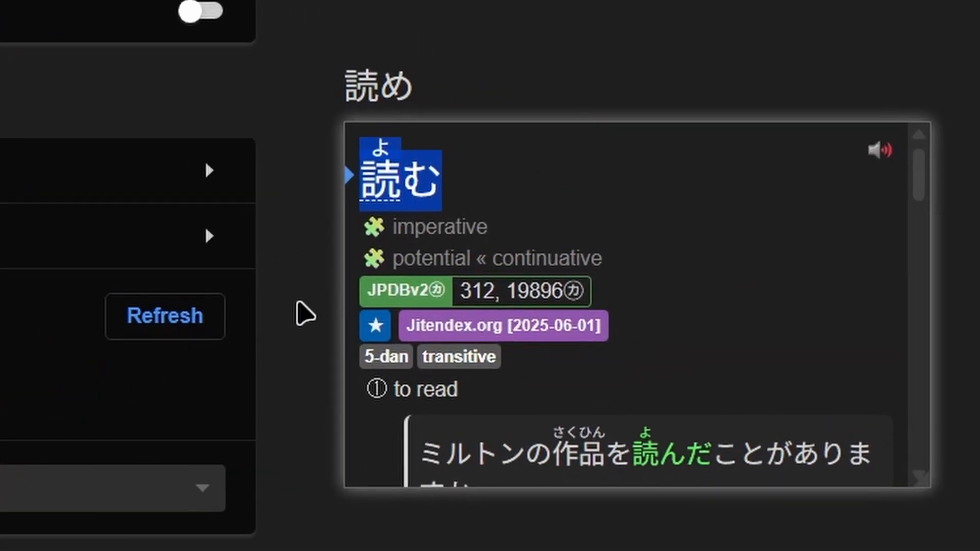
left_click(528, 186)
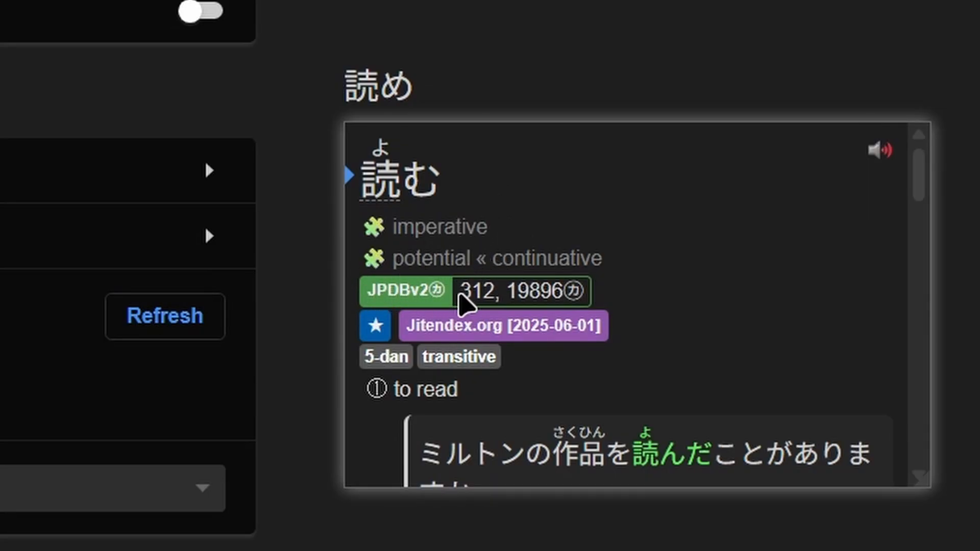
left_click_drag(460, 295, 506, 296)
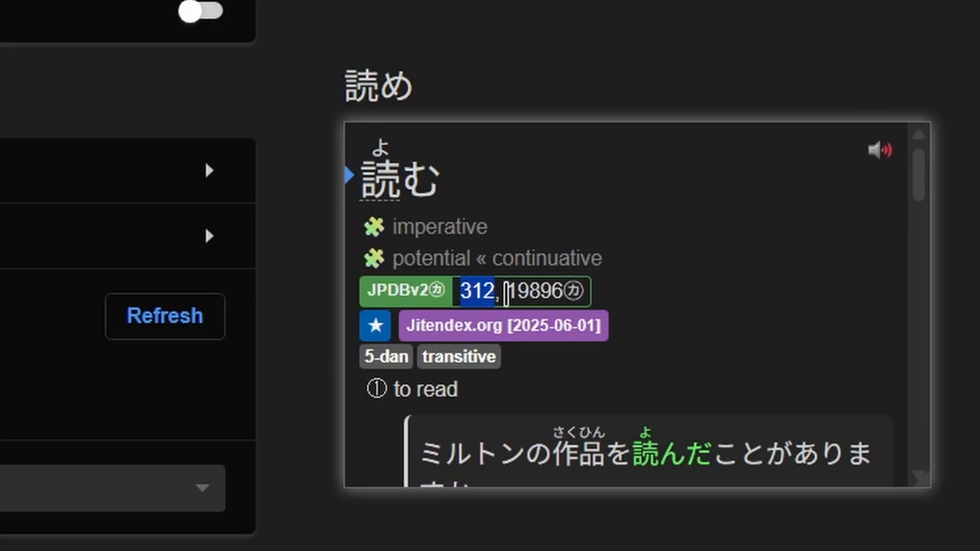
left_click(706, 275)
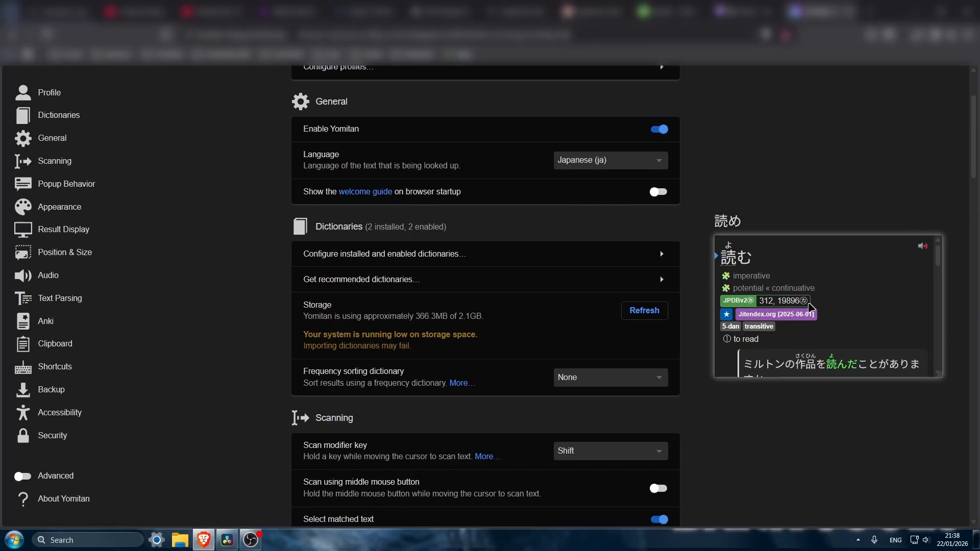
- Open Yomitan's Anki flashcard configuration and check the deck and model options for the Expression card
left_click(49, 322)
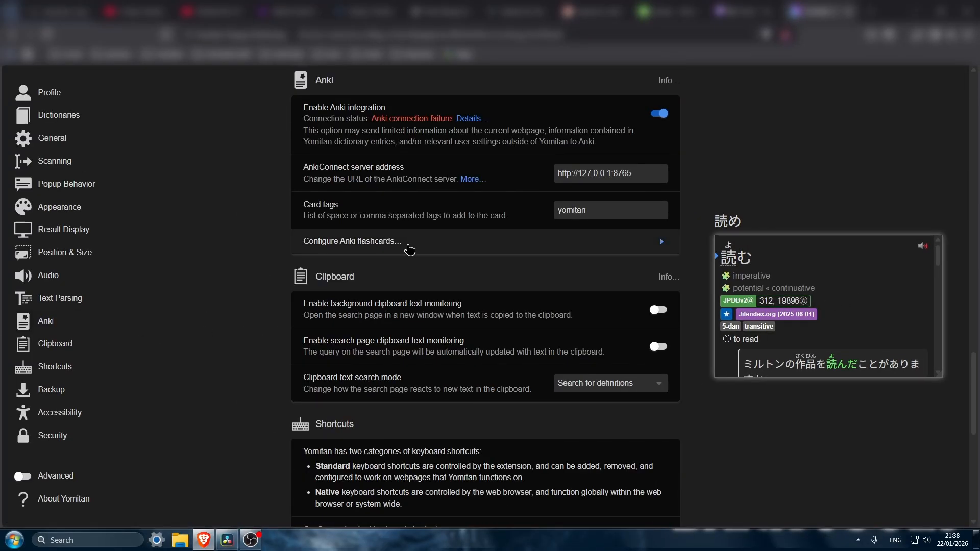
left_click(611, 242)
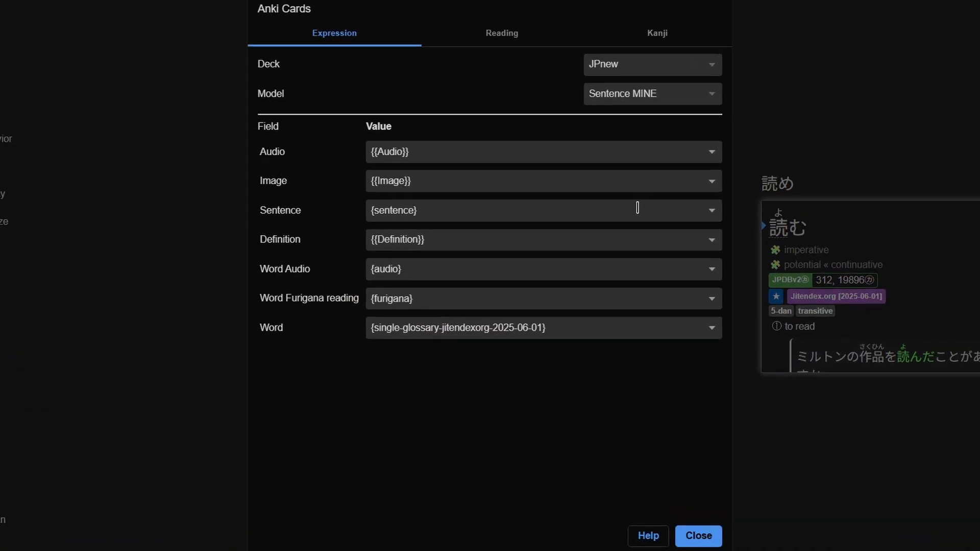
left_click(650, 70)
left_click(490, 78)
left_click(643, 97)
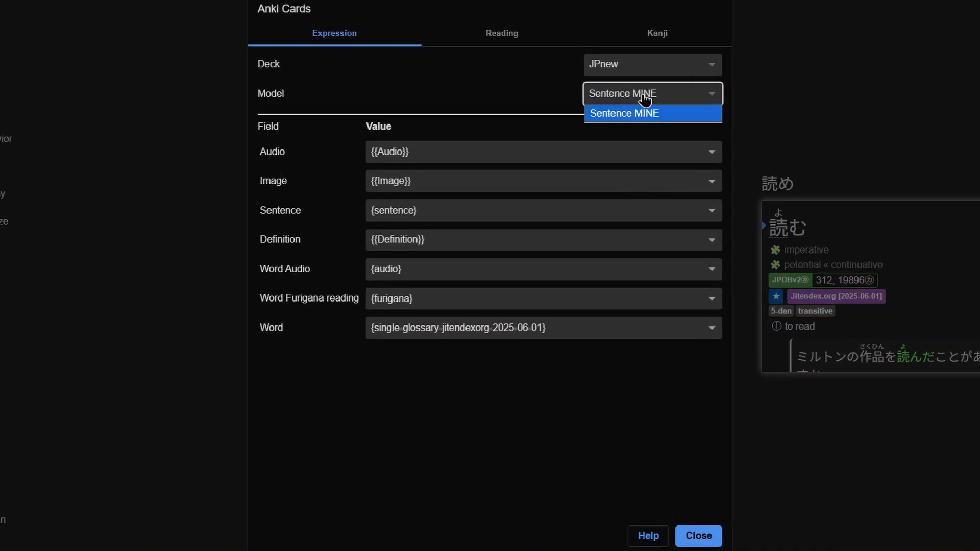
left_click(441, 76)
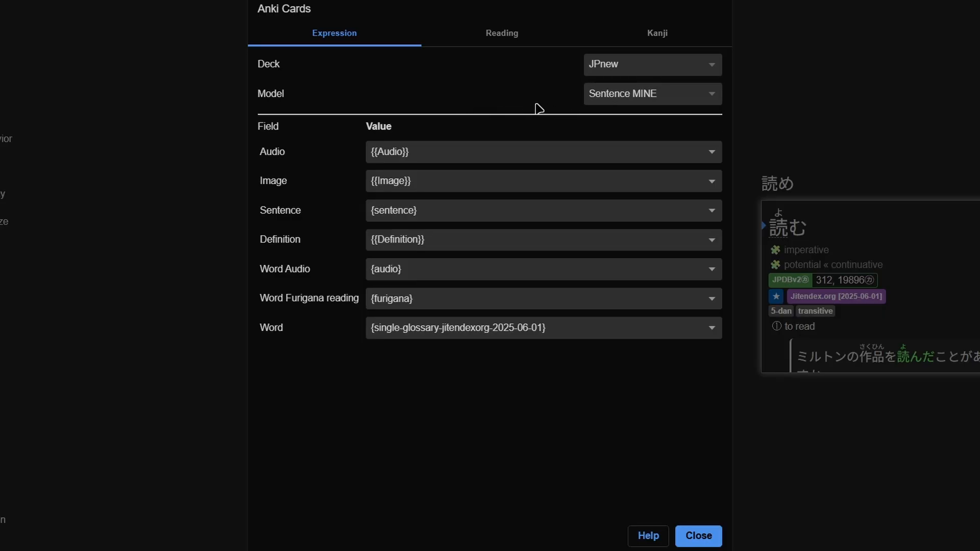
- Examine the values assigned to the Audio and Image fields of the Expression card, including the available Image markers
left_click(423, 149)
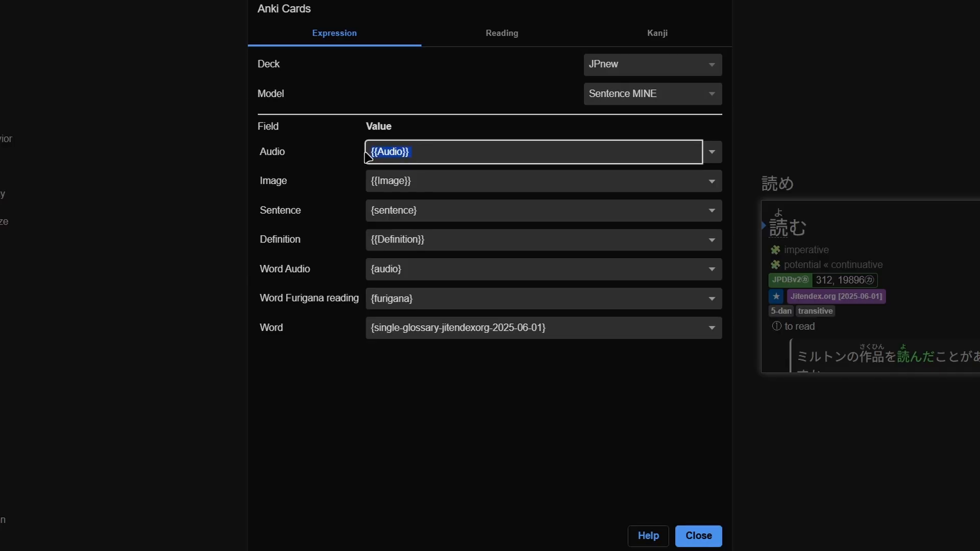
left_click(442, 150)
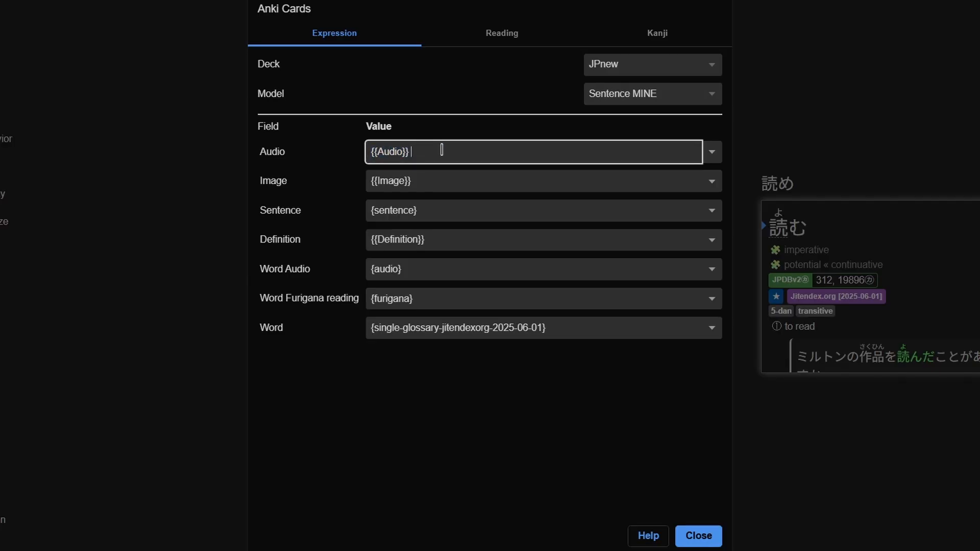
left_click(341, 181)
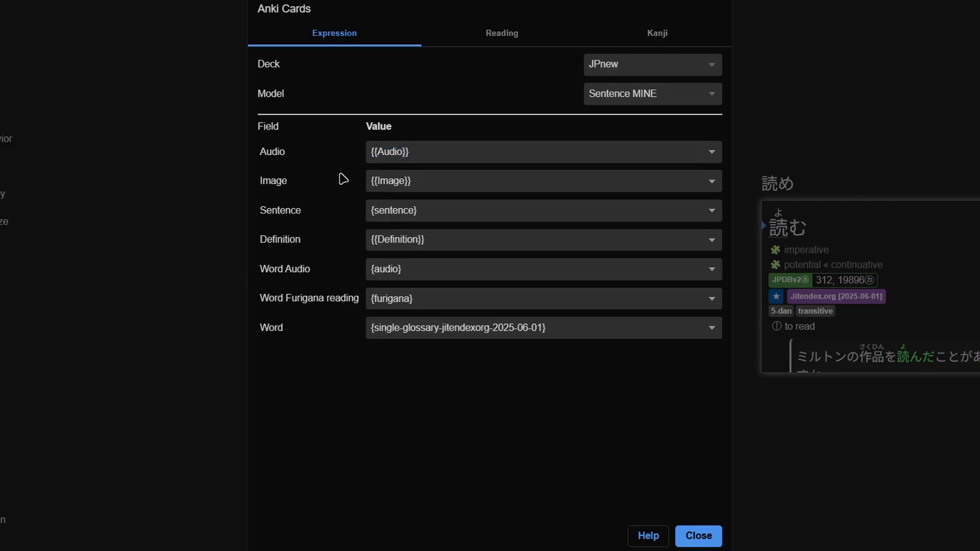
left_click(711, 186)
scroll(607, 251, "down", 5)
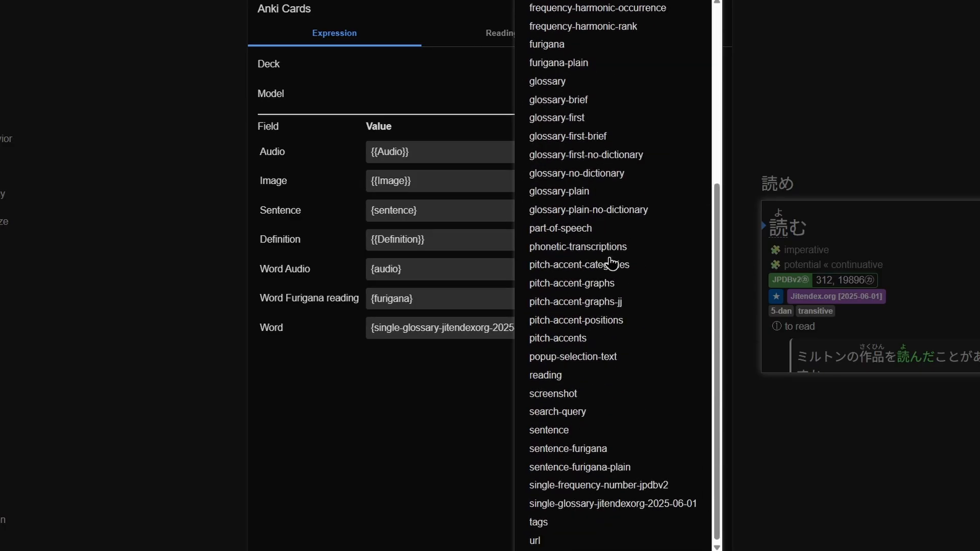
left_click(455, 417)
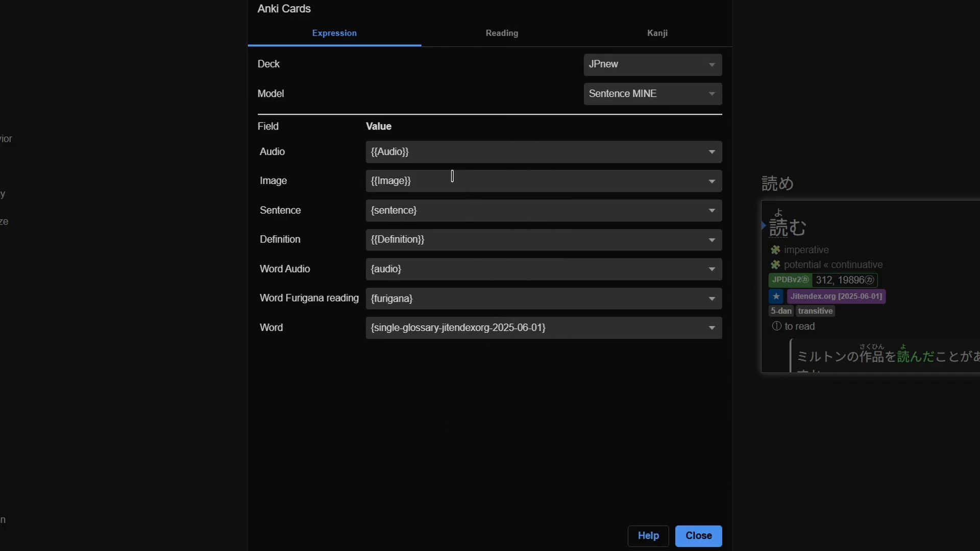
left_click(435, 152)
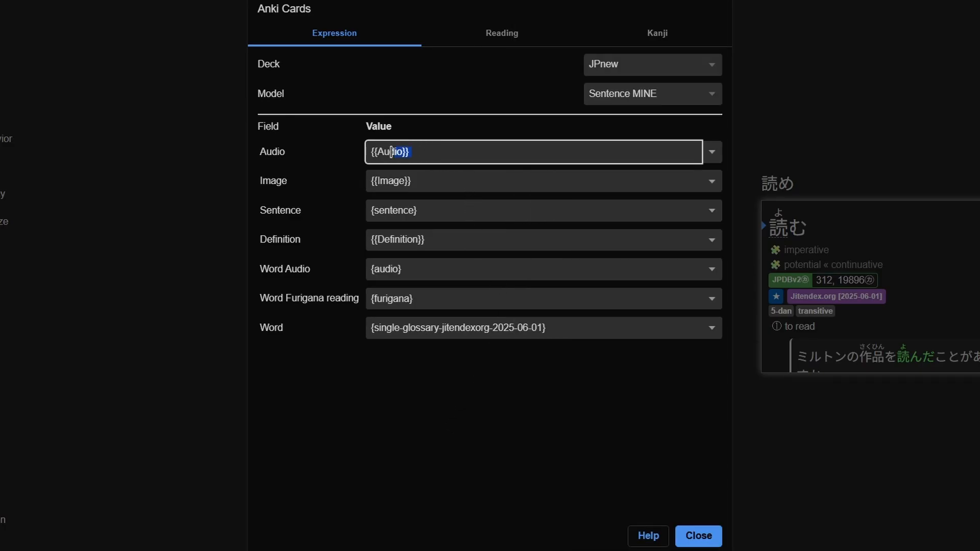
left_click(454, 182)
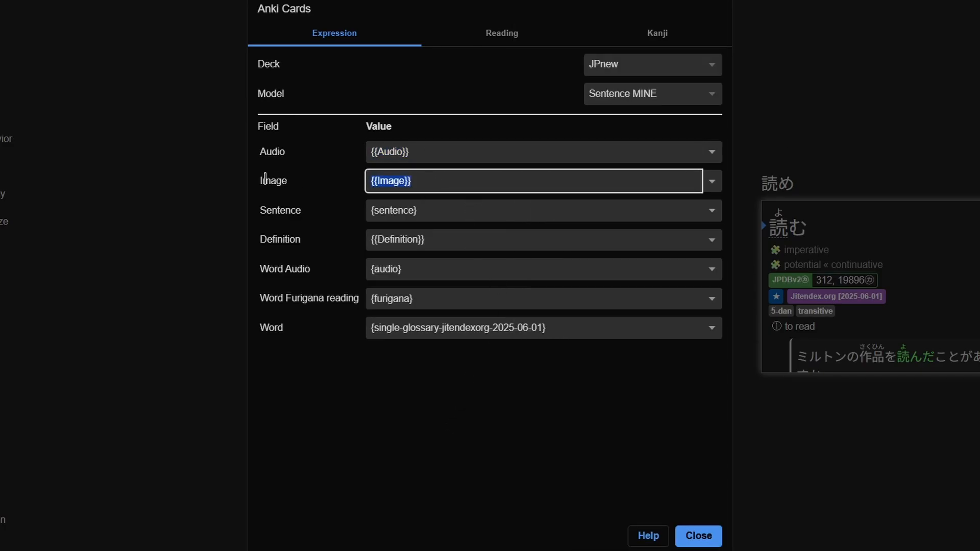
- Examine the Sentence, Definition and Word Audio field values of the Expression card and the markers available for them
left_click(712, 211)
scroll(661, 245, "down", 4)
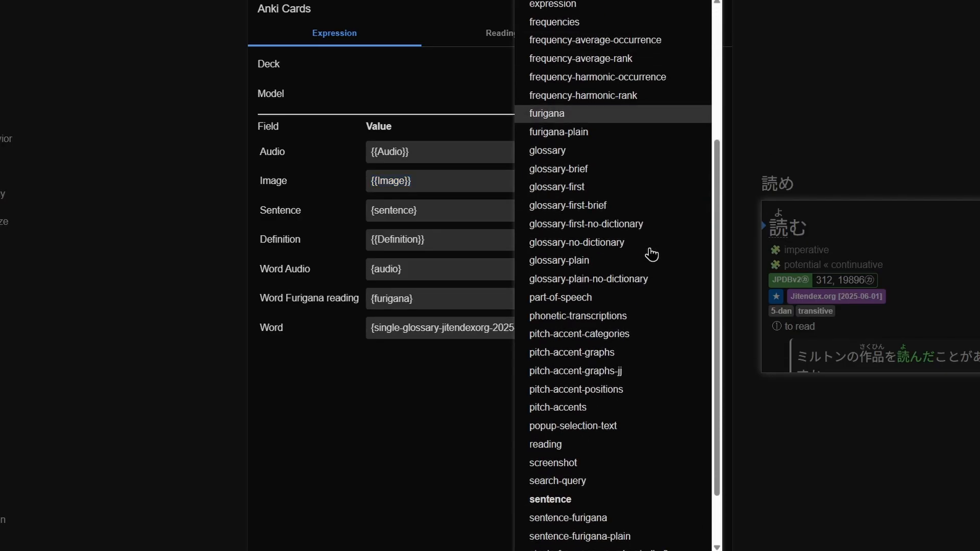
left_click(439, 414)
left_click(433, 241)
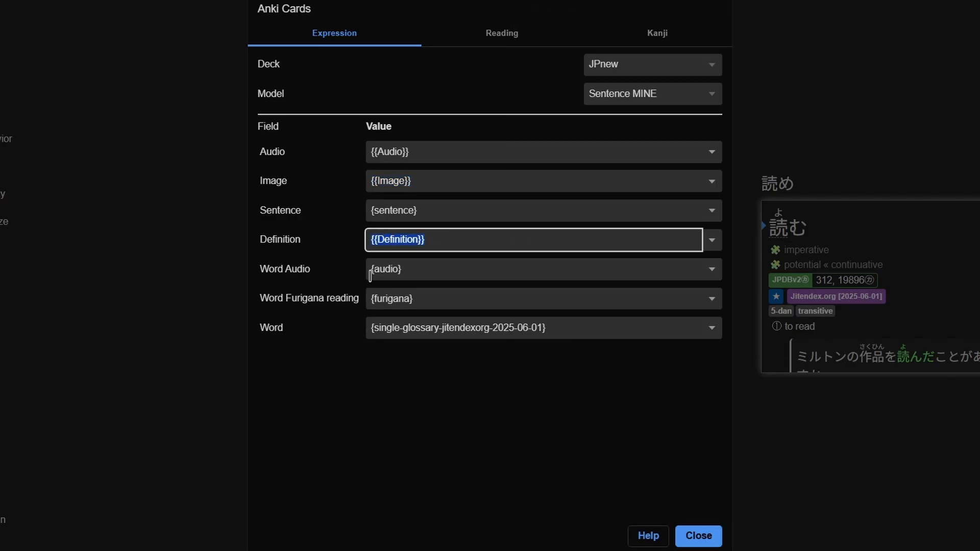
left_click(718, 273)
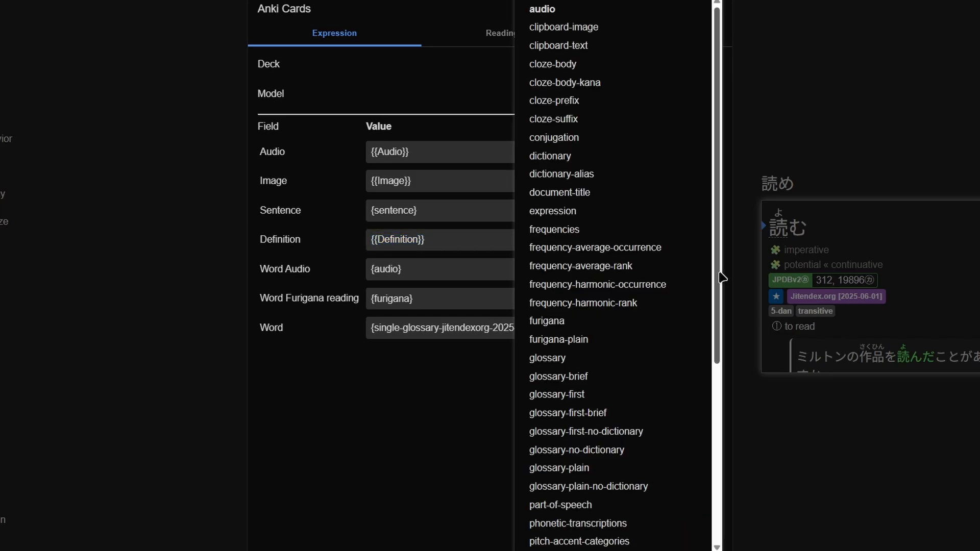
scroll(668, 341, "down", 3)
scroll(657, 343, "up", 3)
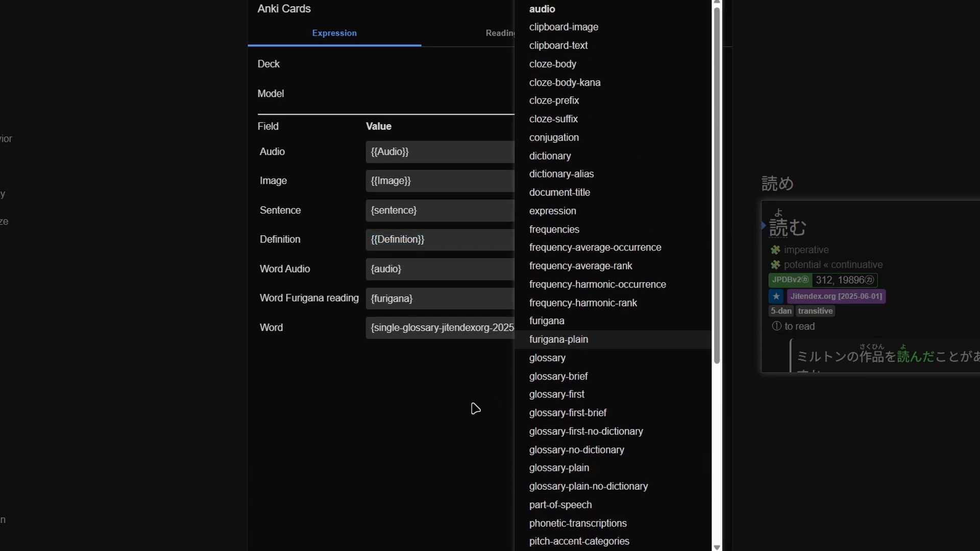
left_click(500, 390)
- Examine the marker options for the Word Furigana reading and Word fields and close the Anki card configuration
left_click(713, 305)
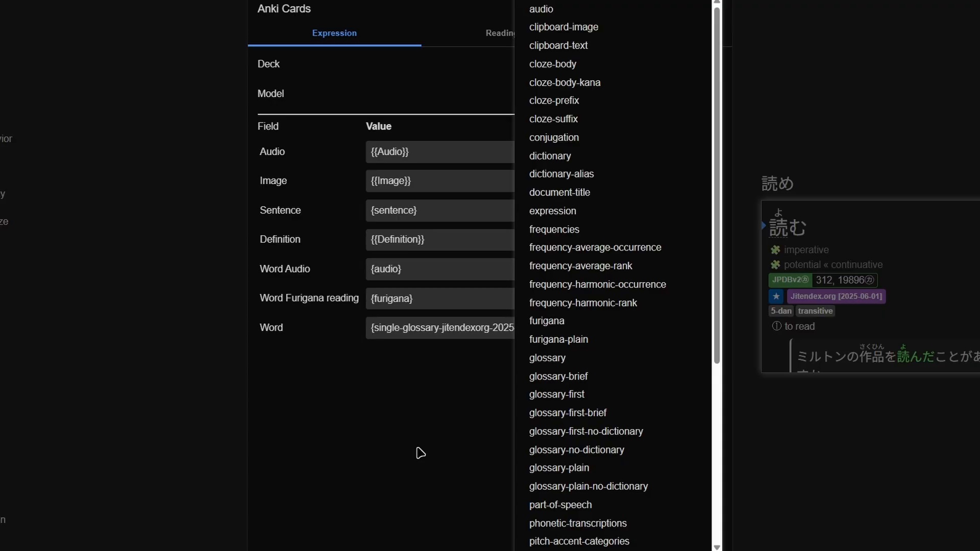
left_click(420, 452)
left_click(711, 333)
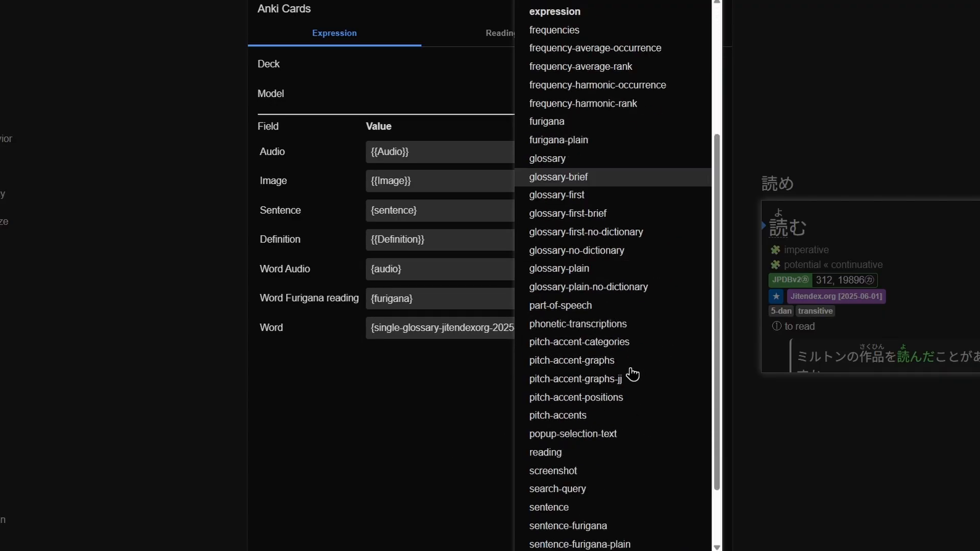
scroll(633, 375, "down", 3)
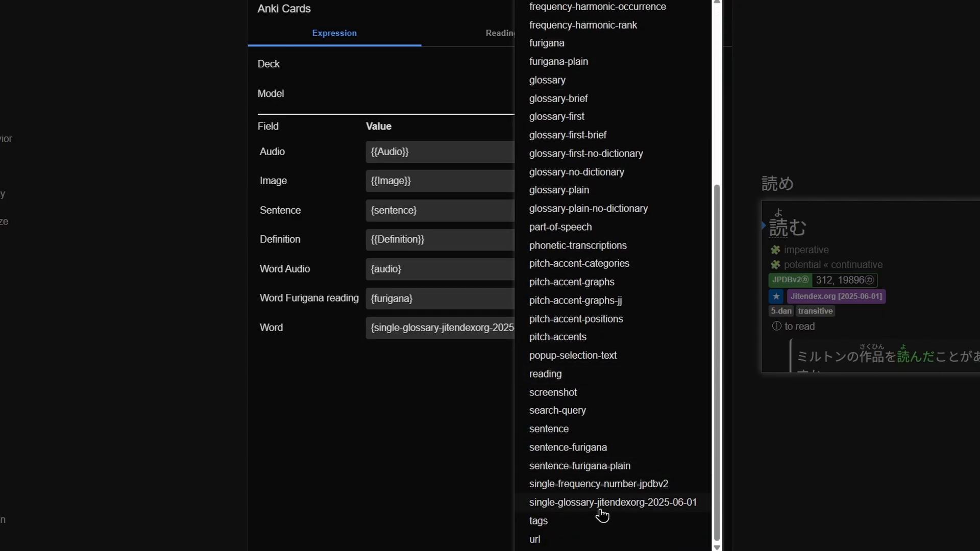
left_click(454, 427)
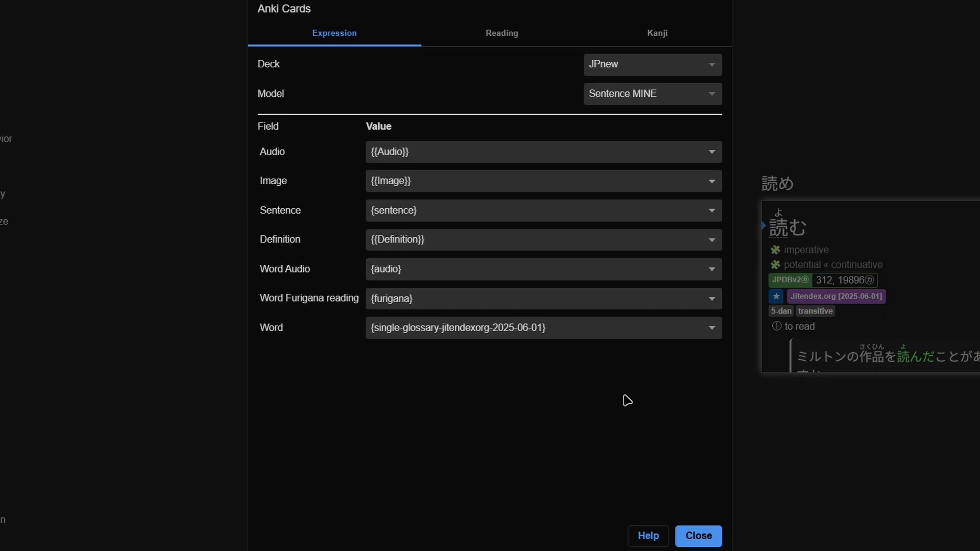
left_click(699, 536)
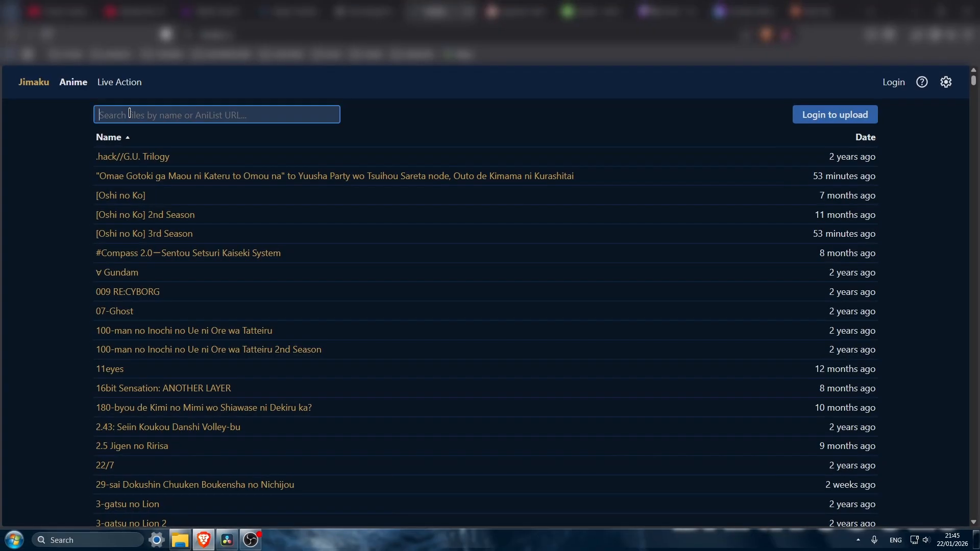
- Search Jimaku's anime subtitles for "sakamoto desu ga" and open the matching title
type("sakamoto desu ")
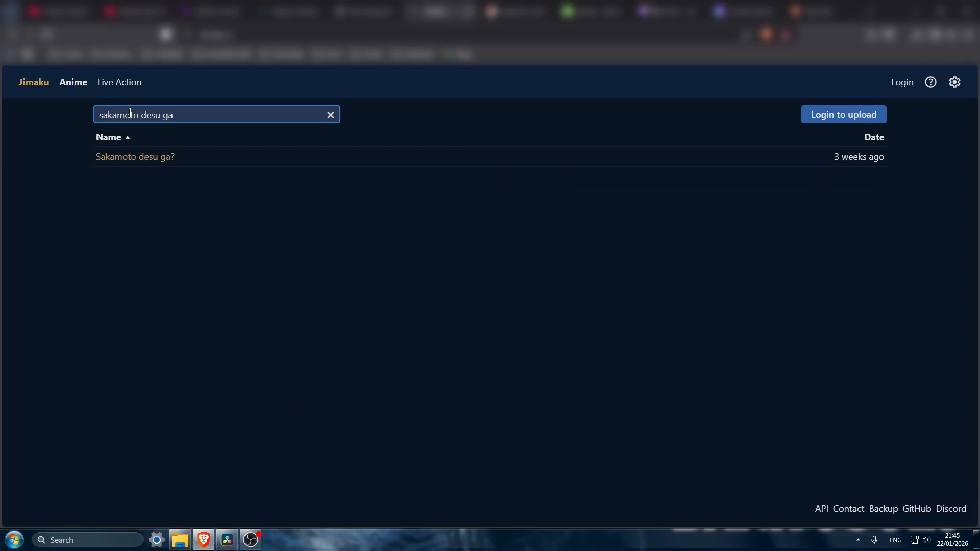
type("ga")
left_click(199, 157)
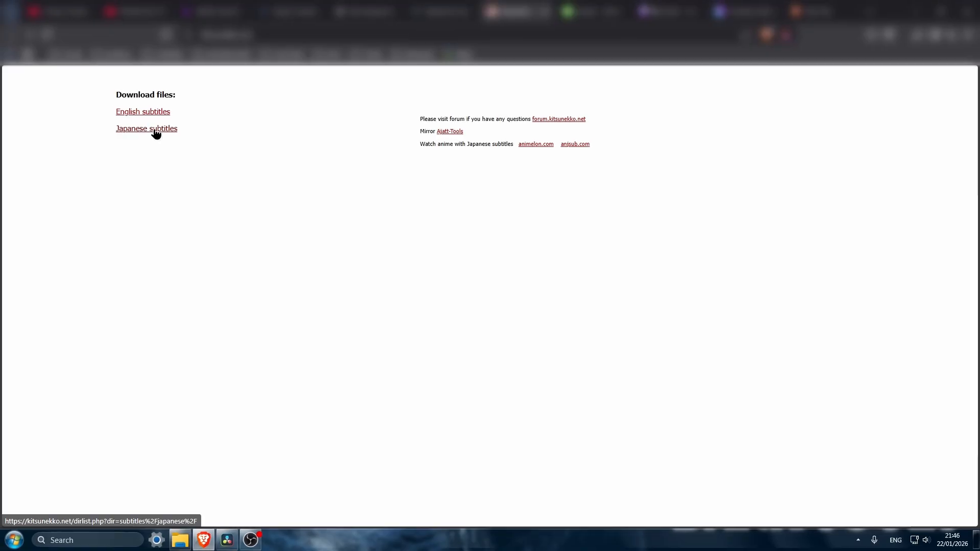
- Open Kitsunekko's Japanese subtitles list, find "sakamoto" on the page and open the Sakamoto Desu Ga entry
left_click(154, 130)
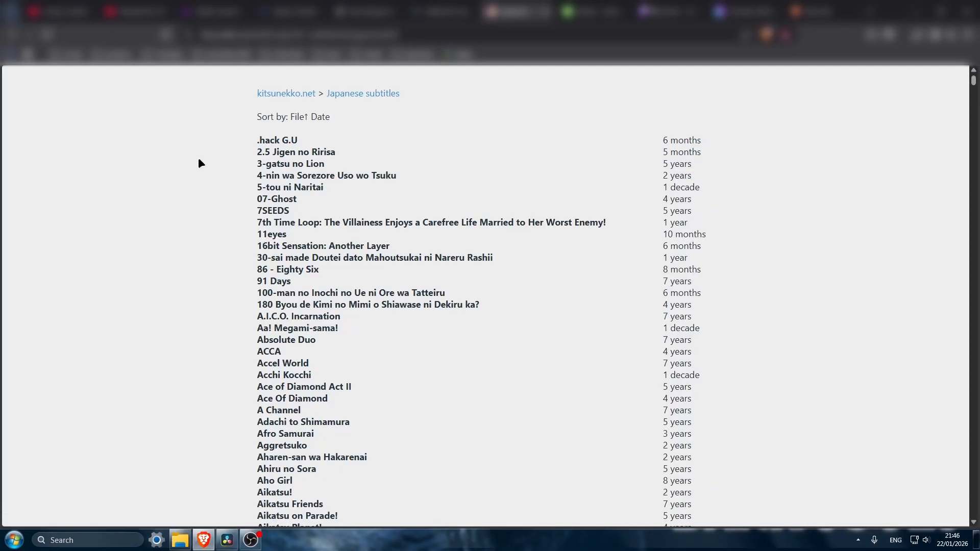
key("ctrl+f")
type("ari")
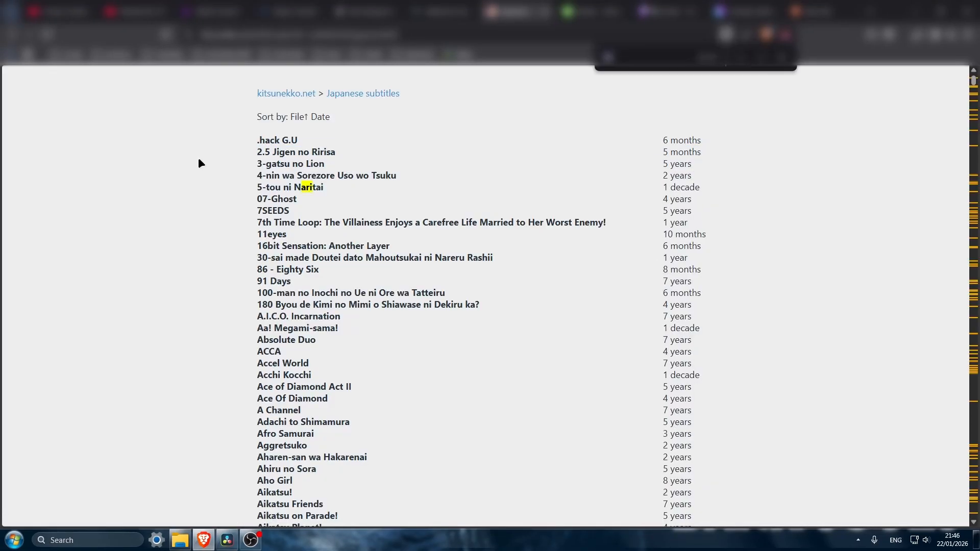
key("Escape")
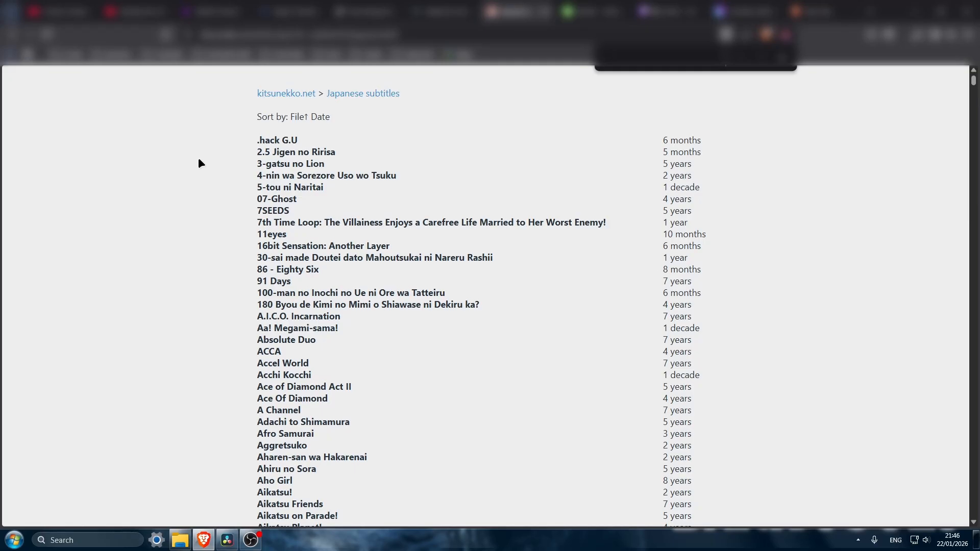
type("sakamoto")
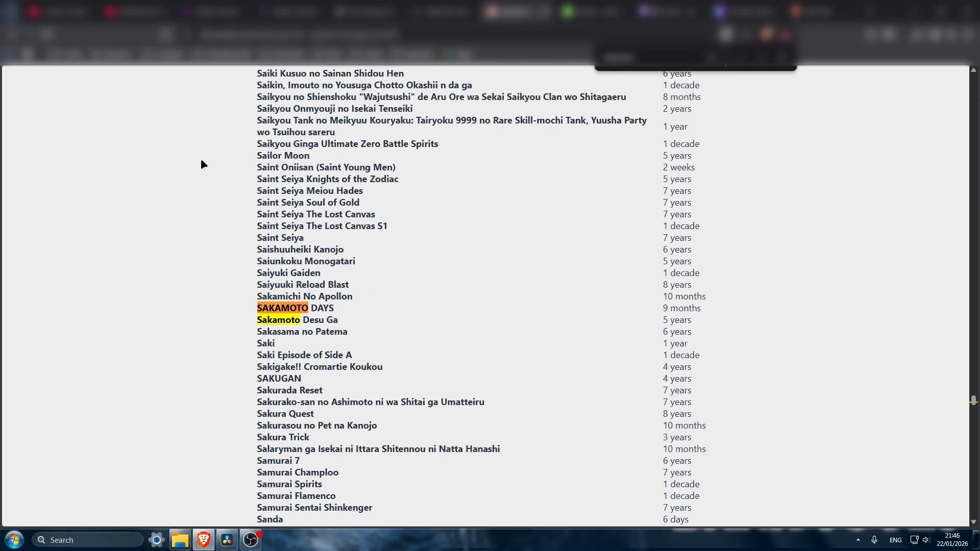
left_click(306, 320)
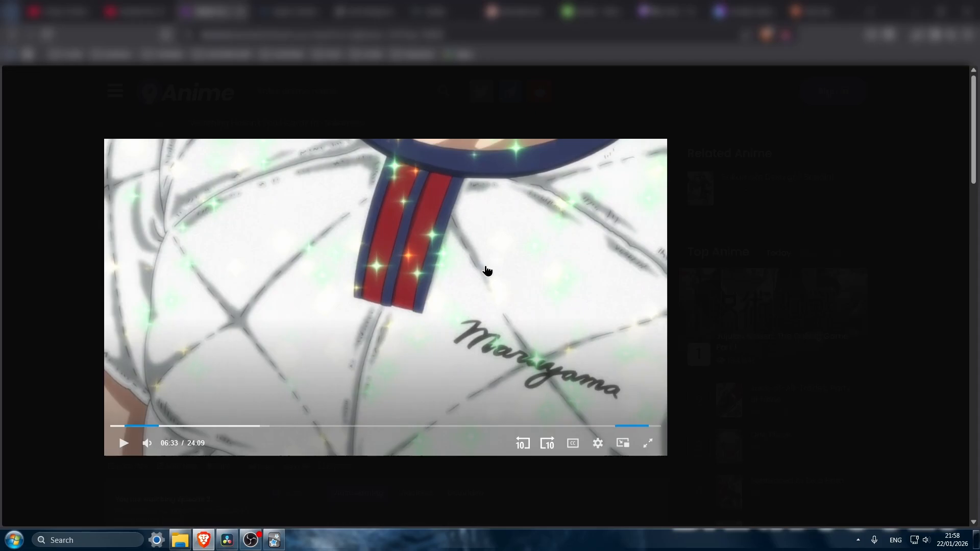
- Load the Japanese subtitle file onto the paused anime video and point out the displayed subtitle line
mouse_move(187, 542)
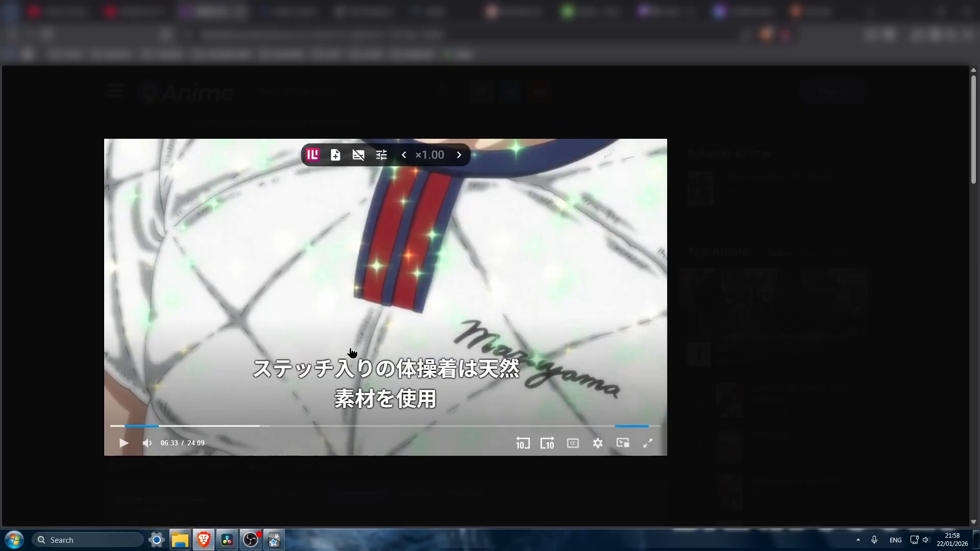
left_click_drag(315, 370, 500, 374)
left_click(432, 364)
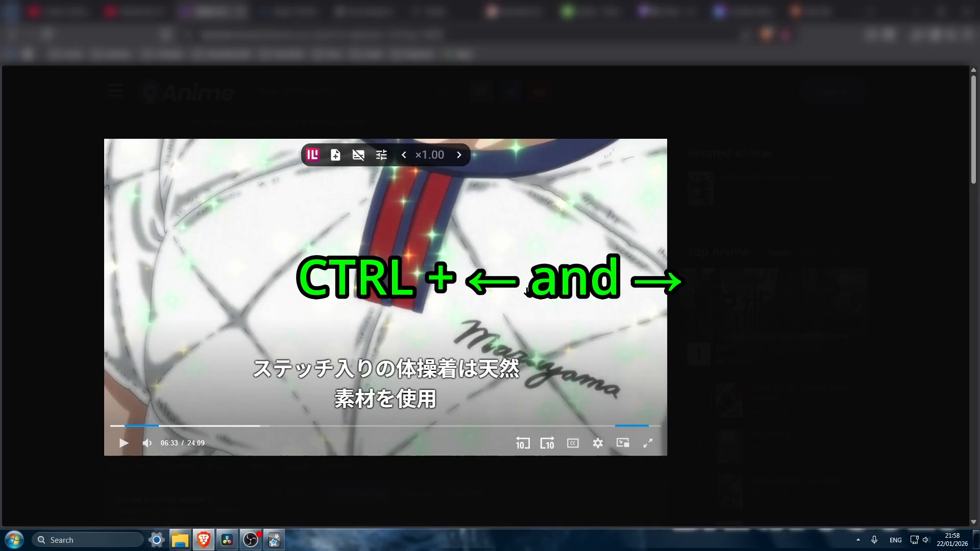
- Shift the subtitle timing forward and back to the neighbouring lines, setting the offset to +2578 ms
key("ctrl+Right")
key("ctrl+Left")
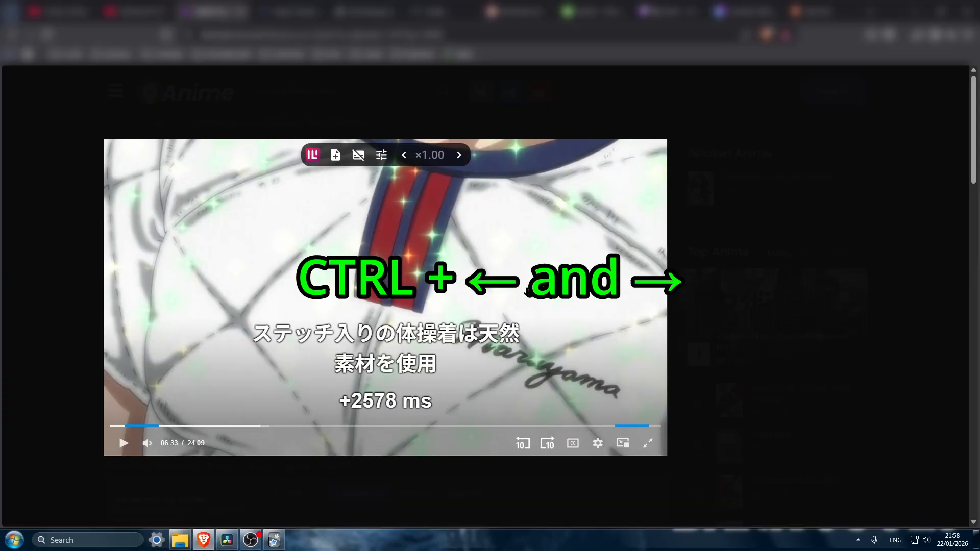
key("ctrl+Right")
key("ctrl+Left")
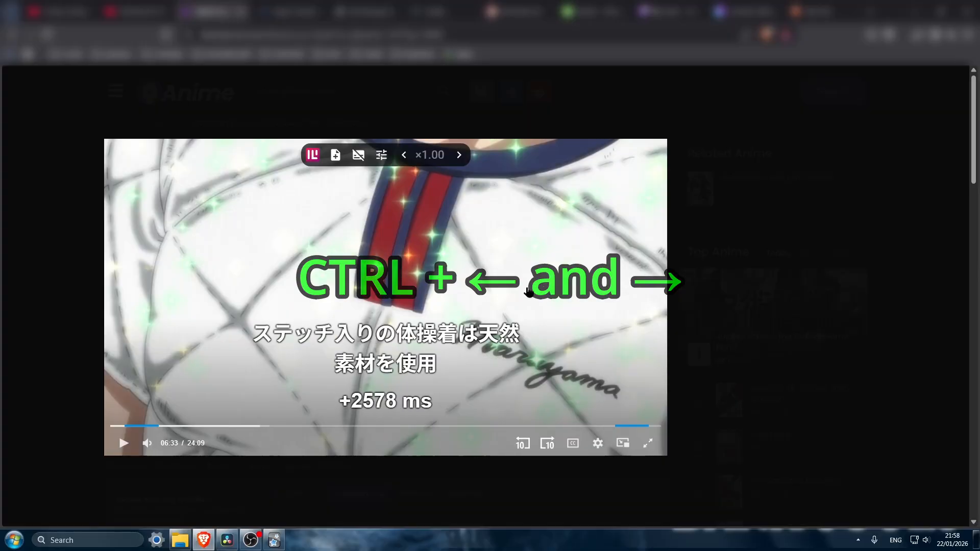
- Shift the subtitle timing back and forward by one line, and open asbplayer's subtitle list beside the video
key("ctrl+Left")
key("ctrl+Right")
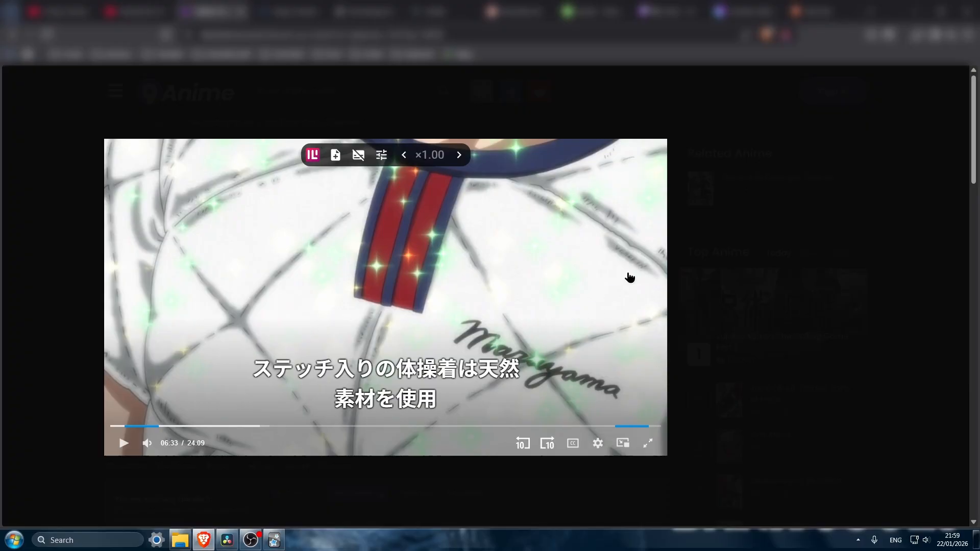
left_click(855, 34)
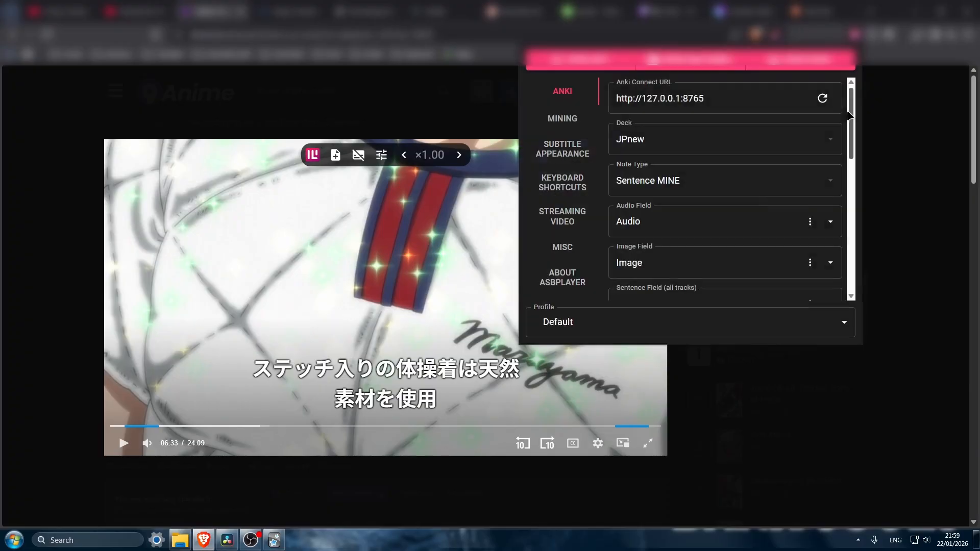
left_click(684, 60)
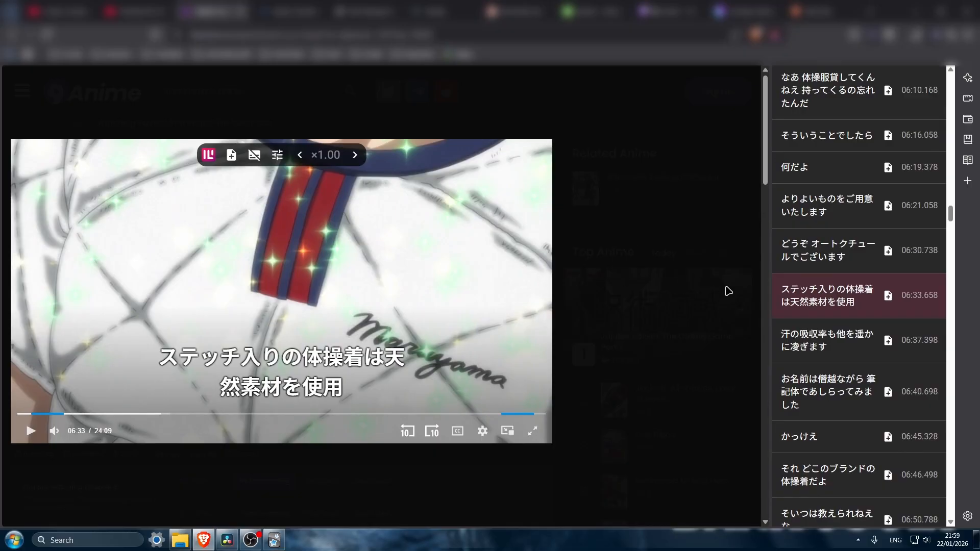
- Shift the subtitle timing to the neighbouring lines and back to the line ステッチ入りの体操着は天然素材を使用 at 06:33.658
key("ctrl+Right")
key("ctrl+Left")
key("ctrl+Left")
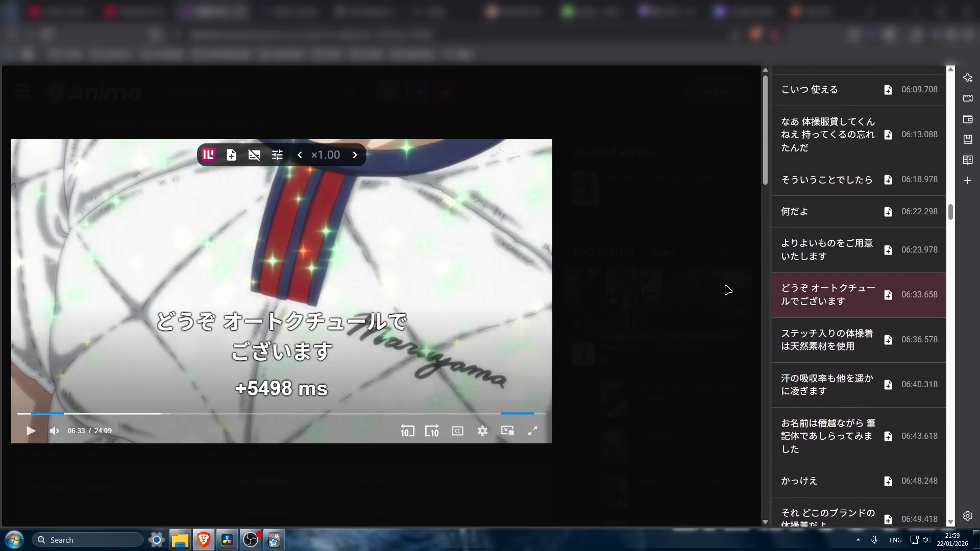
key("ctrl+Right")
key("ctrl+Left")
key("ctrl+Right")
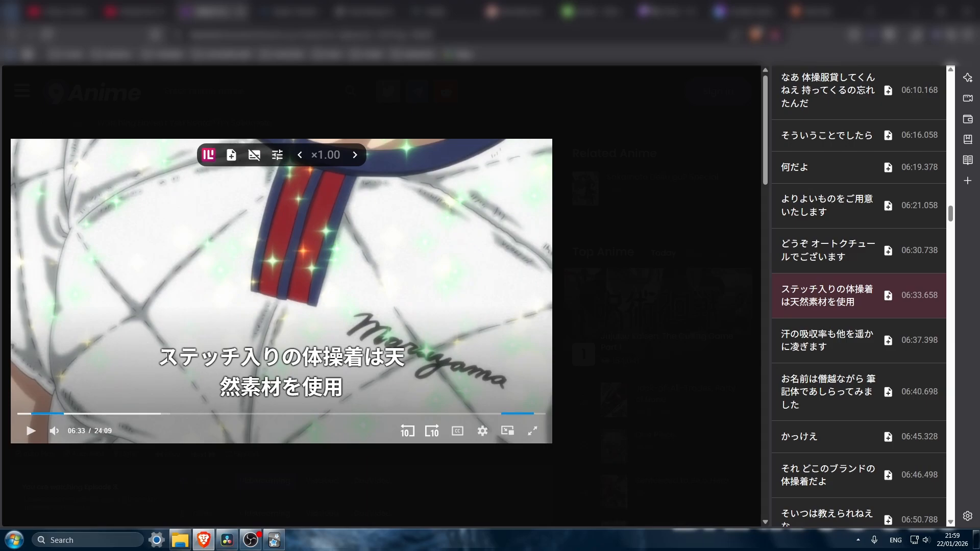
- Look up 入り and 体操着 in the displayed subtitle and add an Expression note for 体操着 to Anki
mouse_move(255, 356)
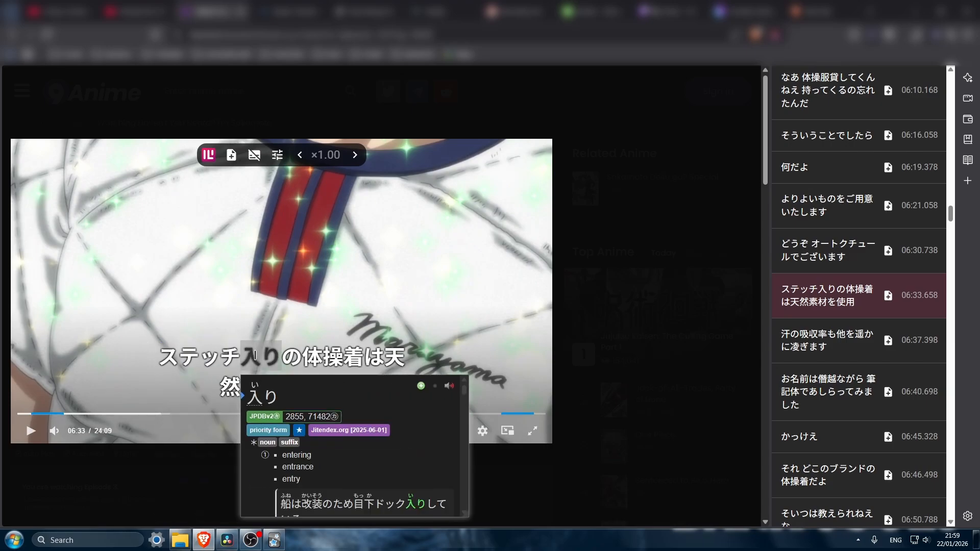
mouse_move(311, 357)
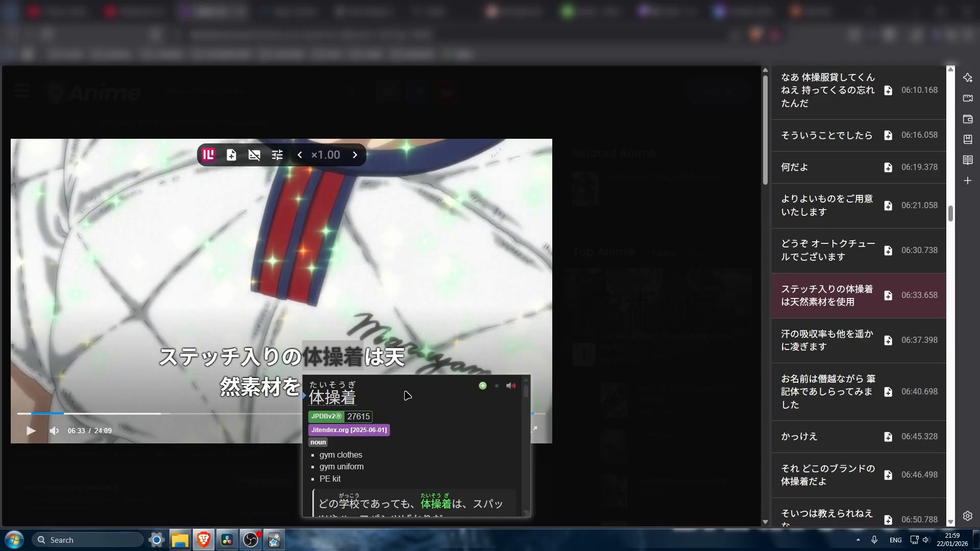
scroll(418, 429, "down", 3)
scroll(420, 426, "up", 3)
left_click(483, 387)
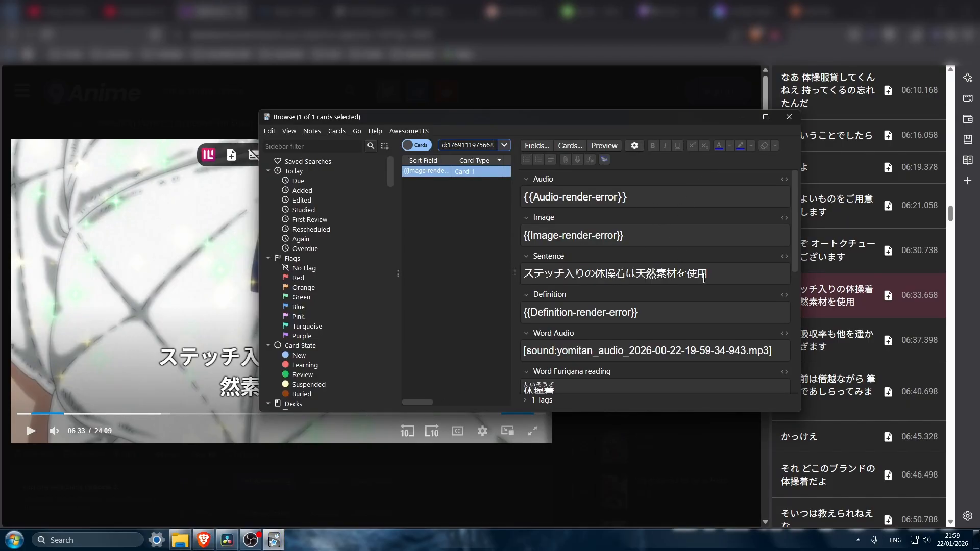
- Examine the new note's fields in Anki's browser, especially Audio and Image, and return to the video
scroll(704, 278, "down", 1)
scroll(707, 322, "down", 1)
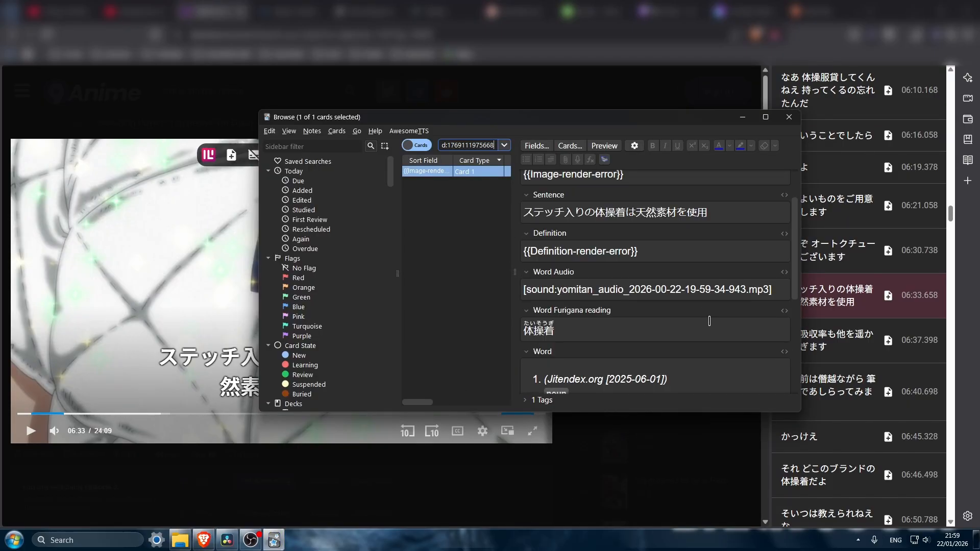
scroll(710, 320, "down", 1)
scroll(715, 314, "down", 4)
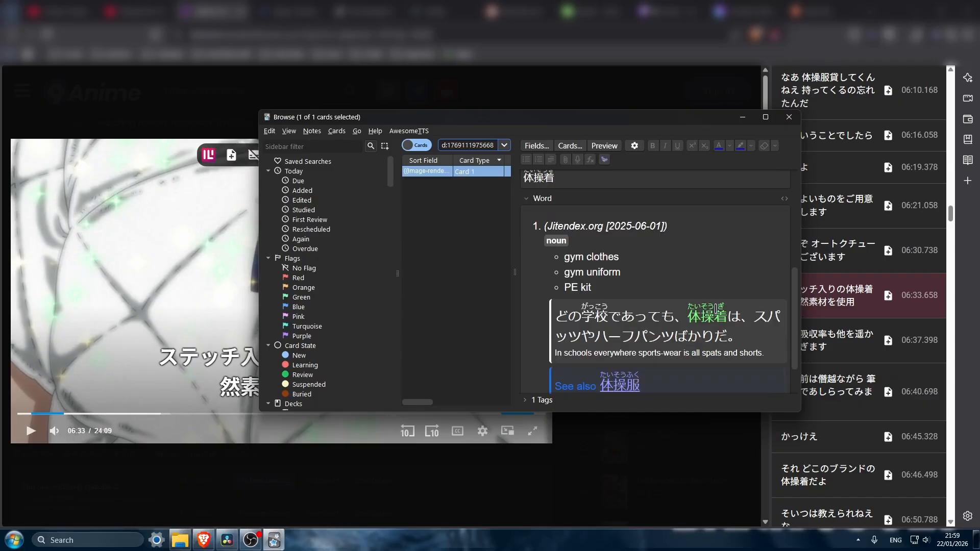
scroll(717, 308, "down", 1)
scroll(722, 302, "up", 7)
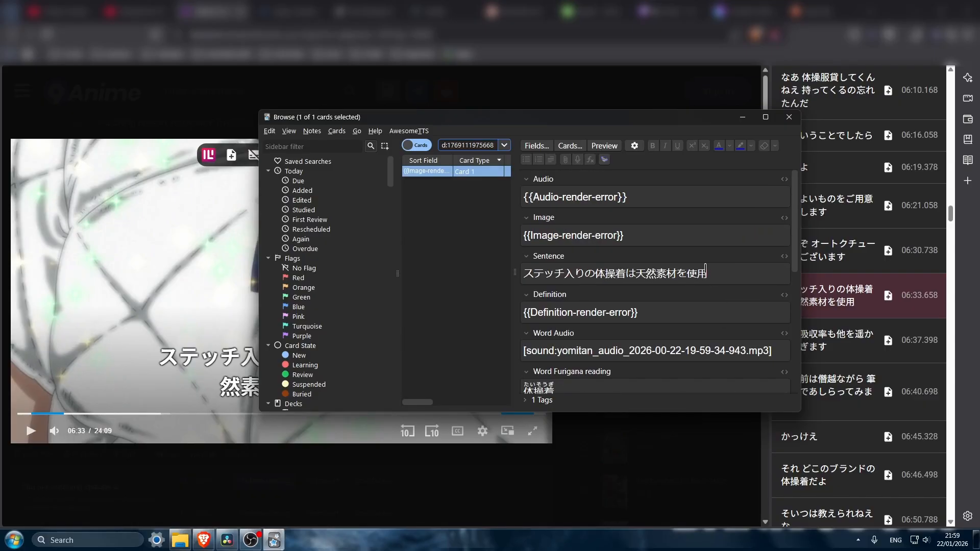
left_click_drag(714, 195, 495, 201)
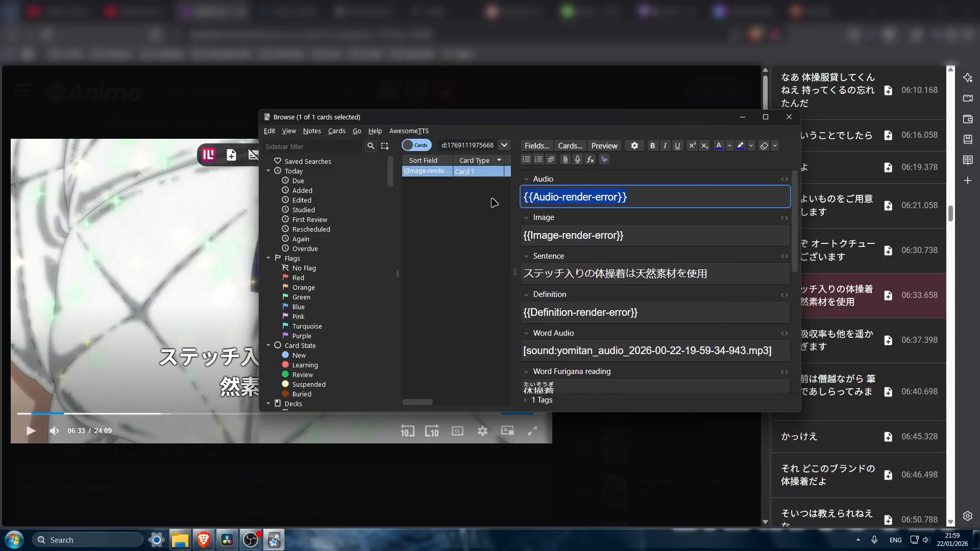
left_click(658, 237)
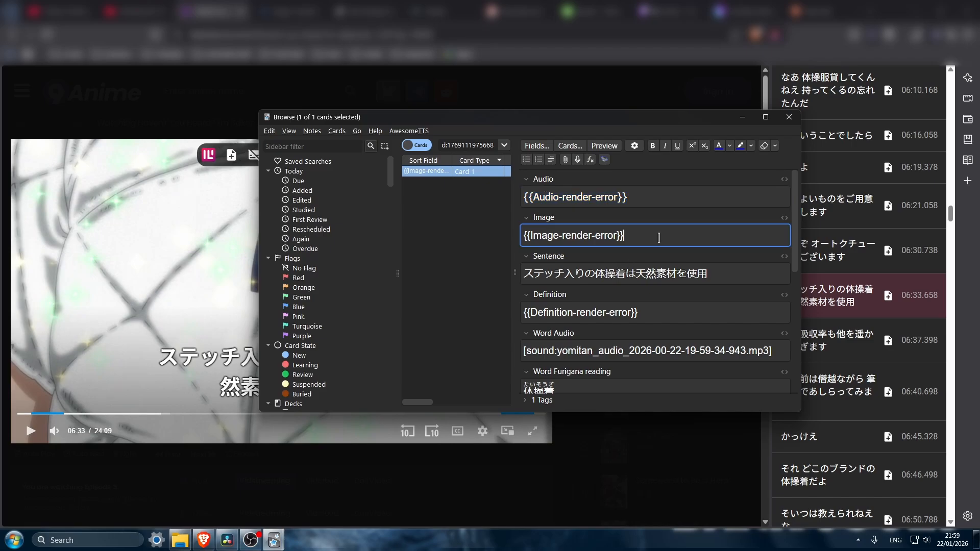
key("Escape")
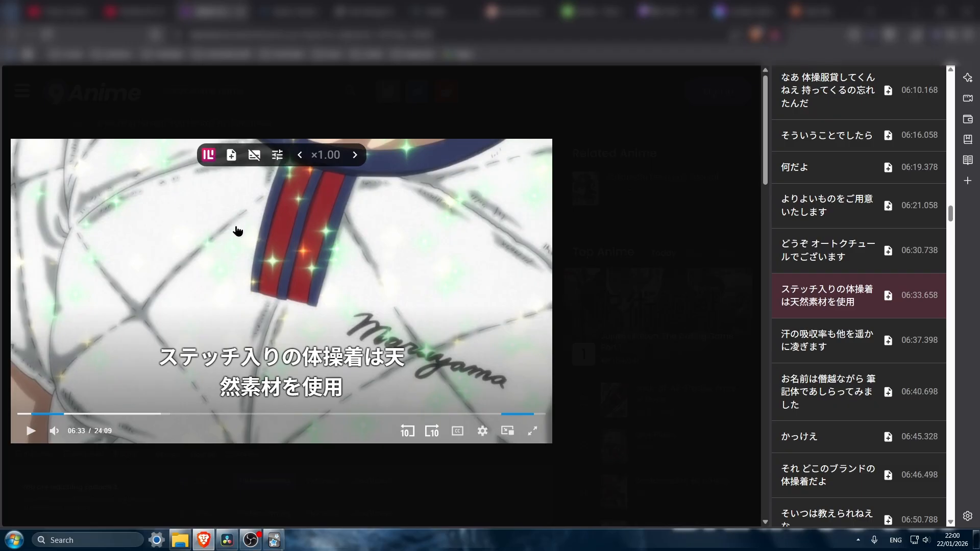
- Start an Anki export of the current subtitle line and adjust its audio time range to end at 6m36.3s
left_click(231, 160)
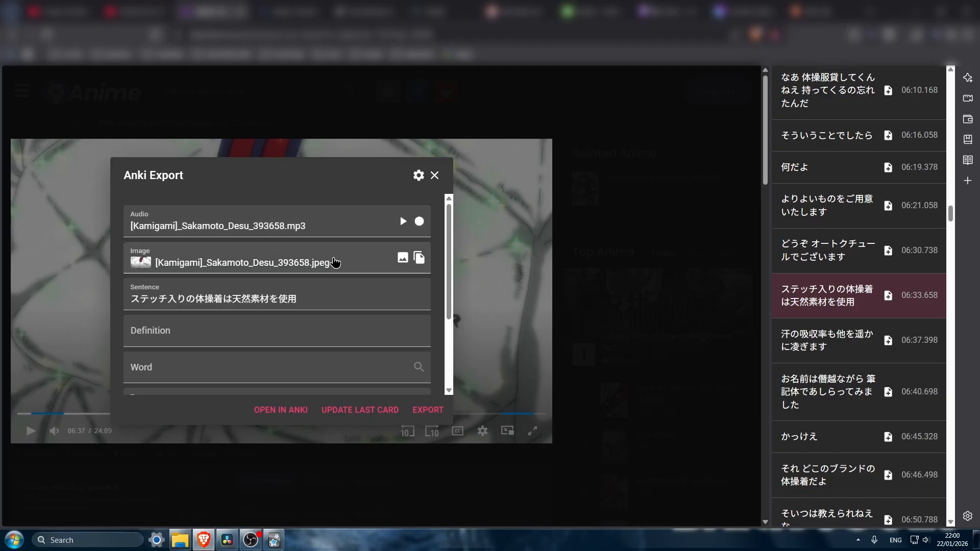
scroll(334, 278, "down", 3)
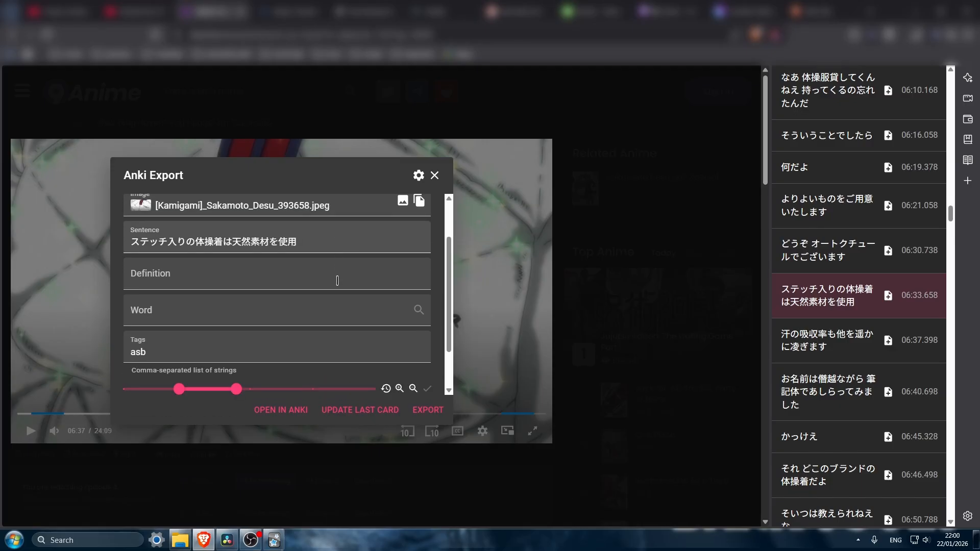
mouse_move(182, 338)
mouse_move(182, 340)
left_mouse_down()
mouse_move(168, 343)
mouse_move(177, 344)
left_mouse_up()
left_click_drag(238, 341, 235, 342)
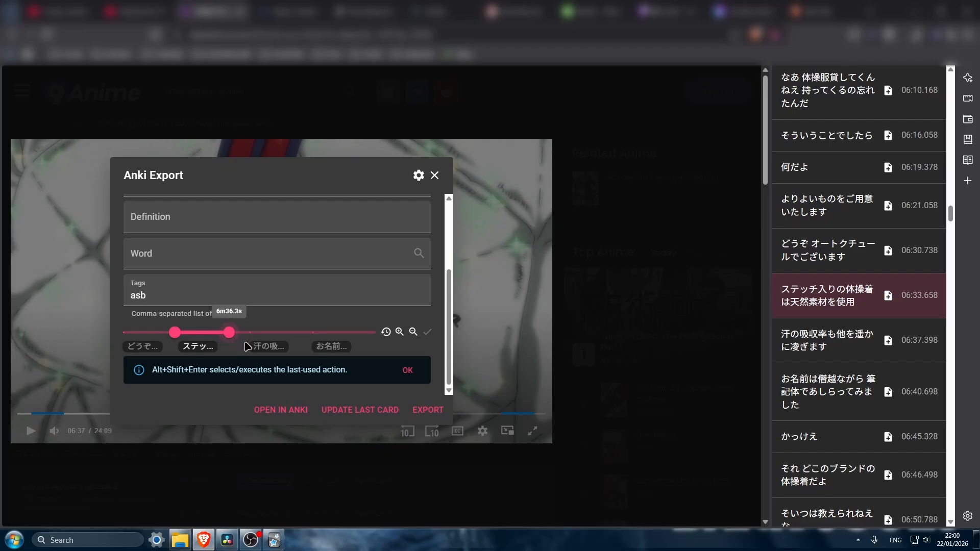
- Re-record the audio for the selected time range and update the last Anki card with the exported media
scroll(378, 316, "up", 3)
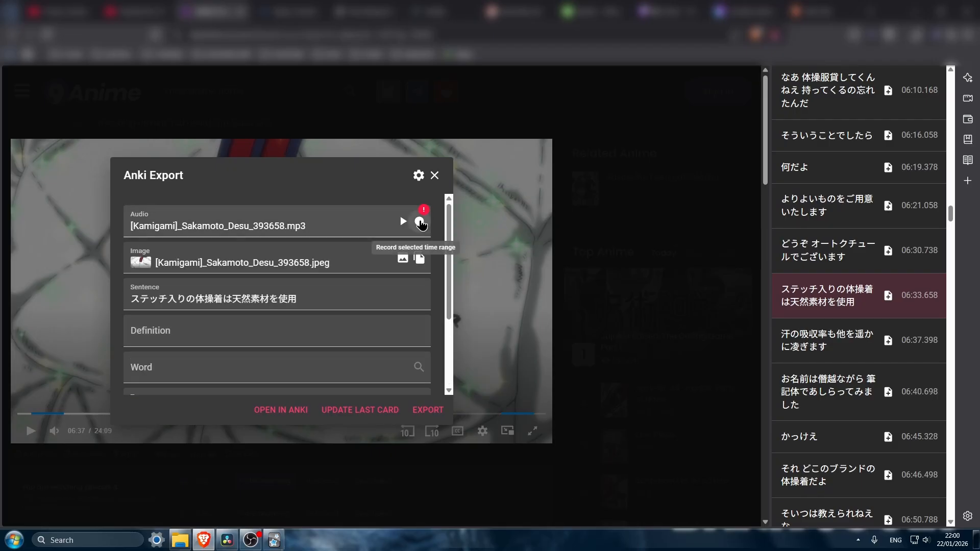
left_click(419, 222)
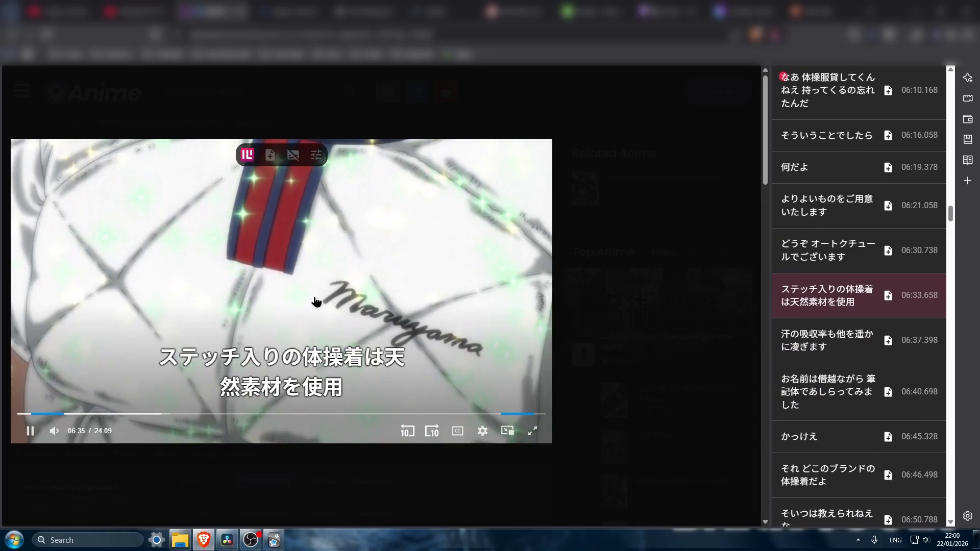
scroll(352, 302, "down", 1)
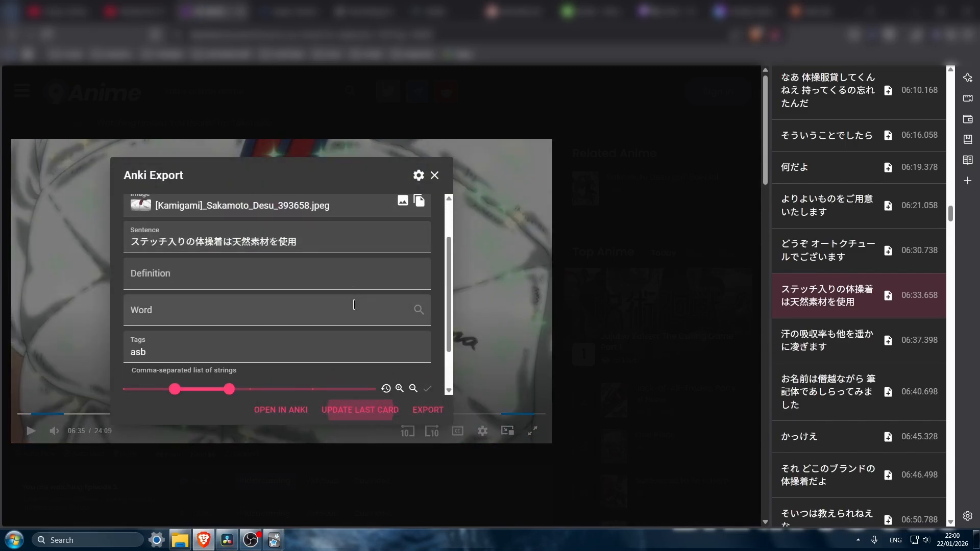
left_click(364, 410)
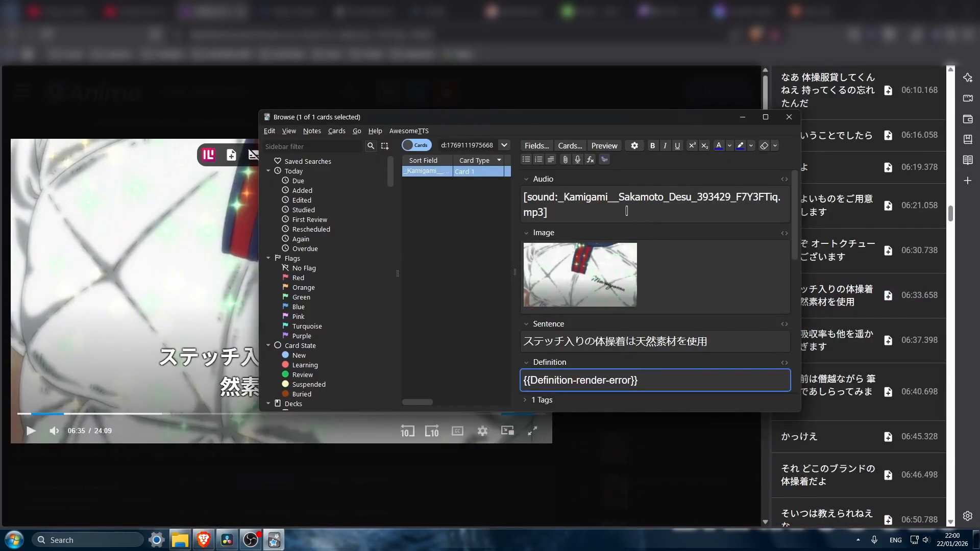
- Check the updated note's Audio, Image and Definition fields in Anki's browser
left_click_drag(577, 213, 508, 203)
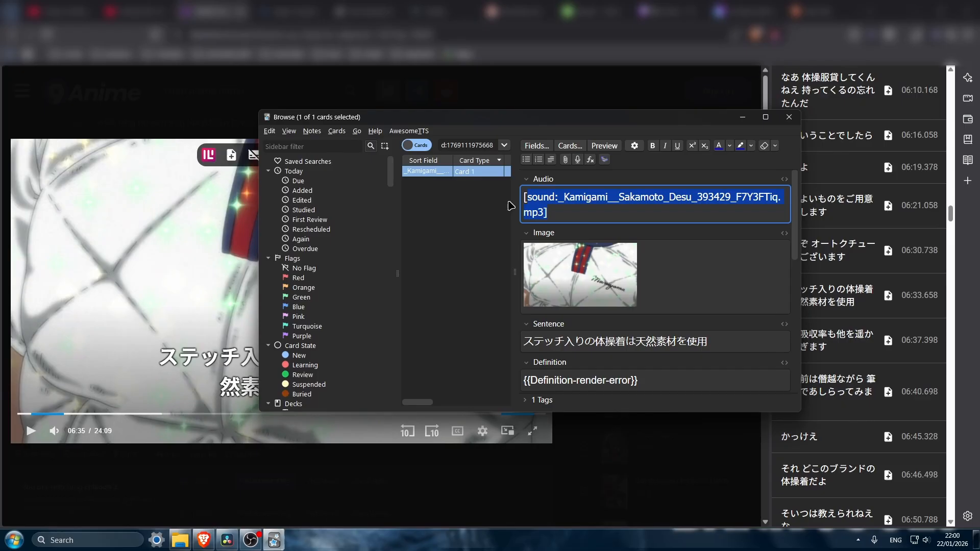
left_click_drag(687, 271, 470, 278)
left_click(680, 263)
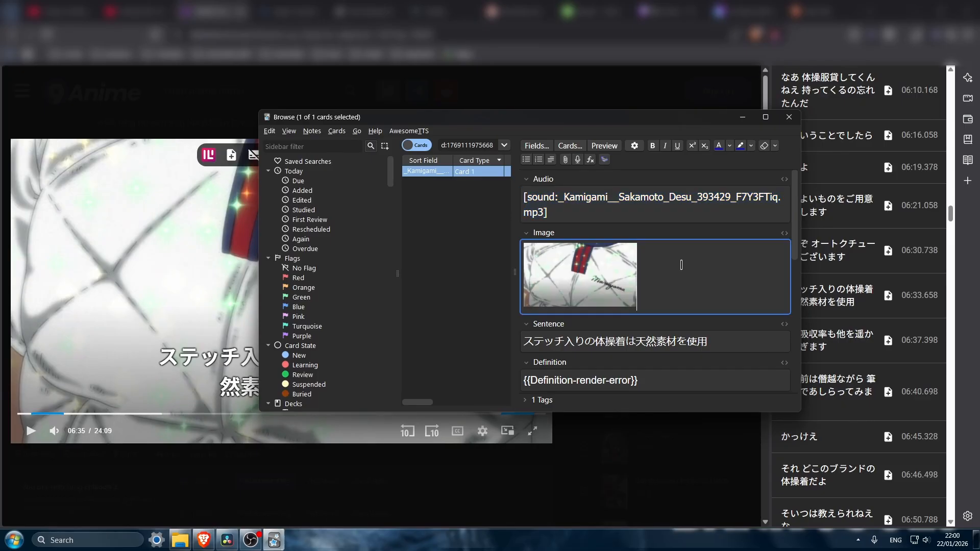
scroll(675, 258, "down", 2)
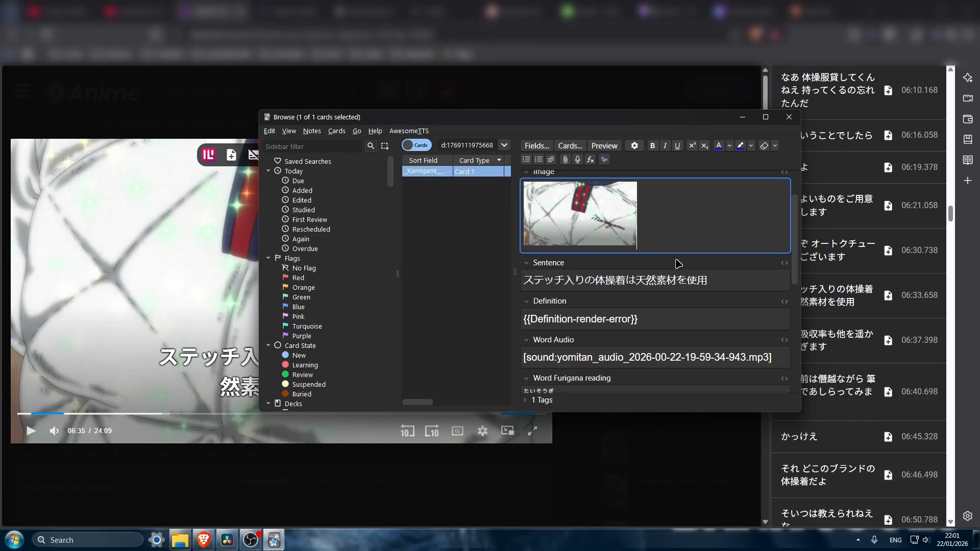
scroll(679, 261, "down", 1)
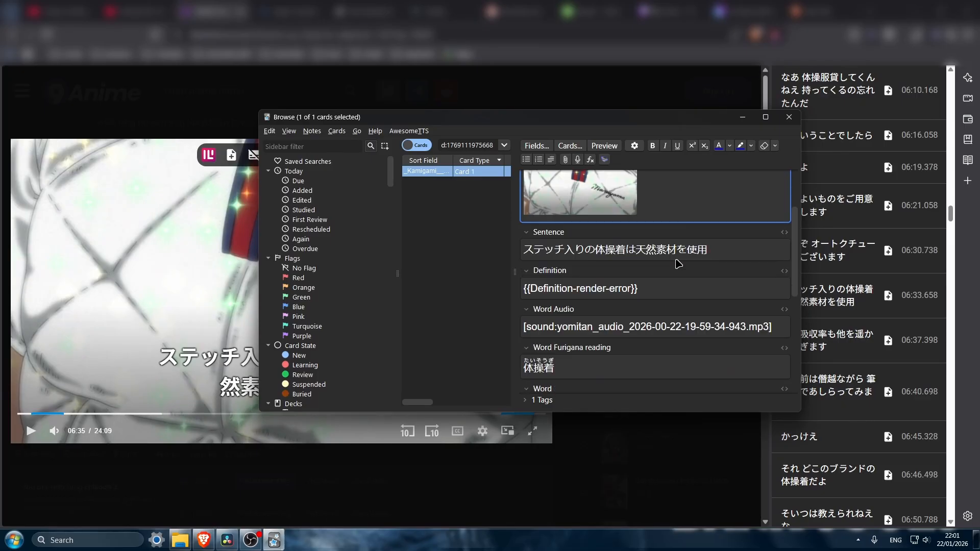
left_click(655, 292)
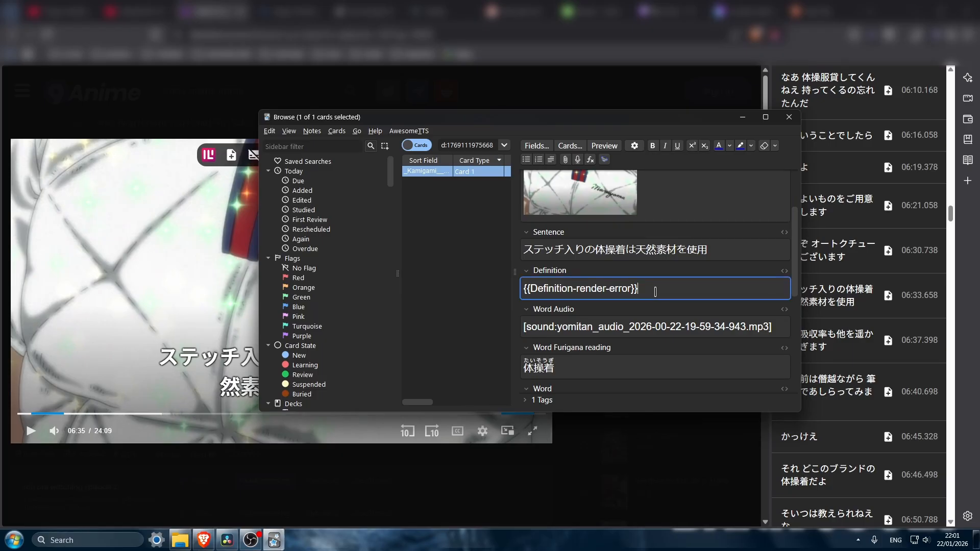
- Copy the note's Japanese sentence and translate it into English in DeepL
left_click(667, 252)
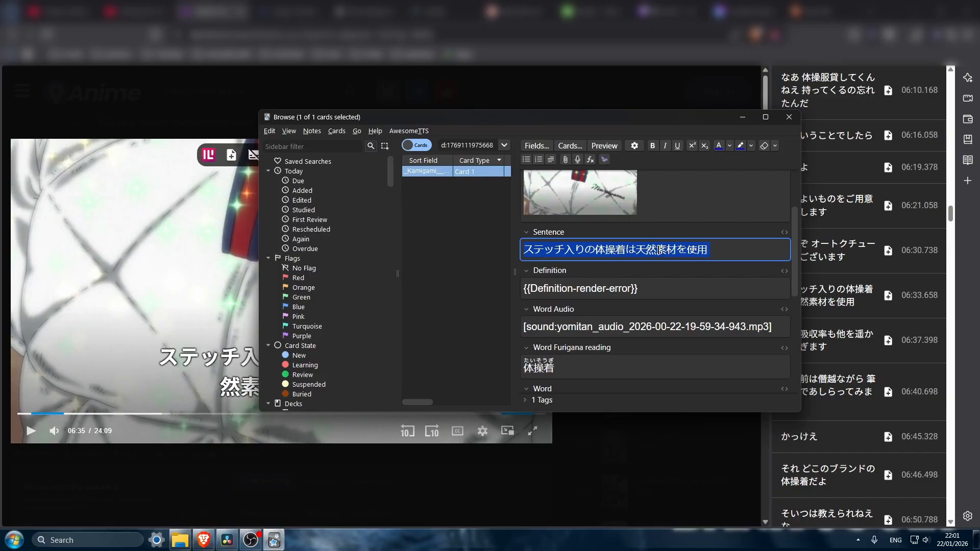
left_click(287, 12)
left_click(147, 361)
type("ステッチ入りの体操着は天然素材を使用")
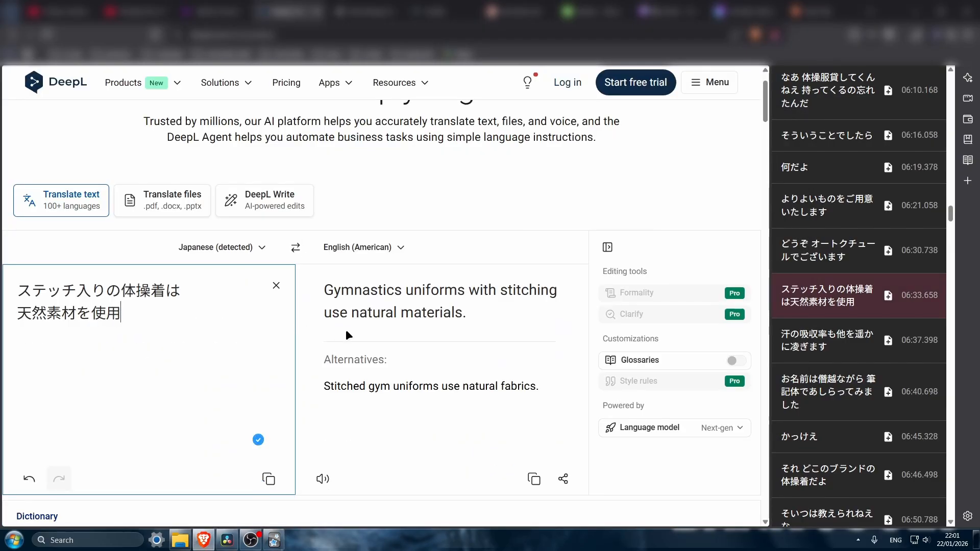
- Copy DeepL's translation and replace the Anki note's Definition with "Gymnastics uniforms with stitching use natural materials."
left_click(535, 481)
key("alt+Tab")
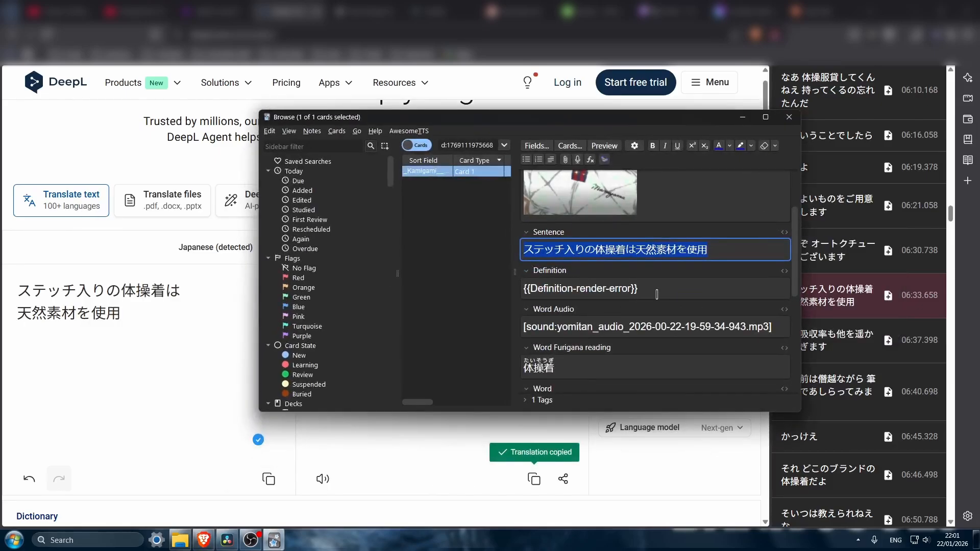
key("Tab")
key("ctrl+a")
key("ctrl+v")
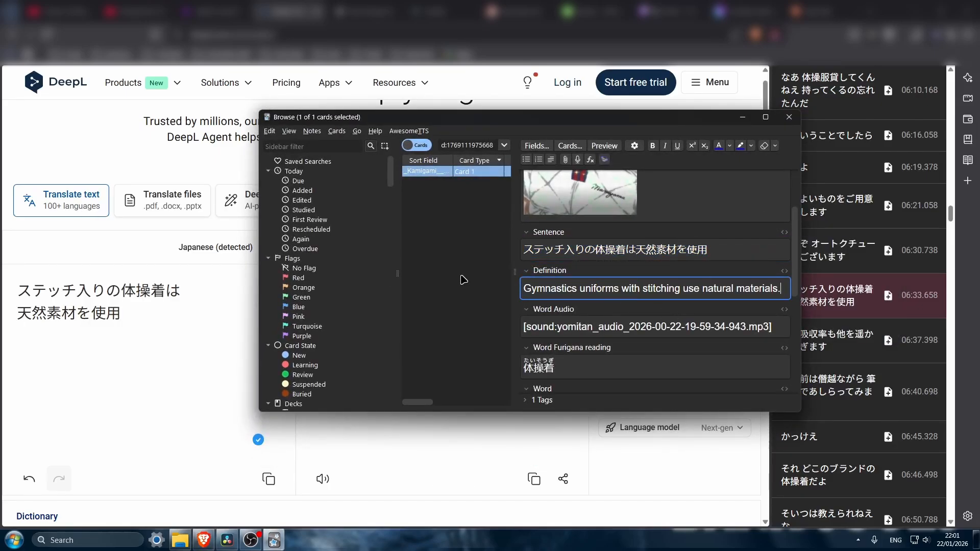
- Review the completed note's fields and preview the front and back of the card
left_click(707, 270)
scroll(709, 273, "down", 4)
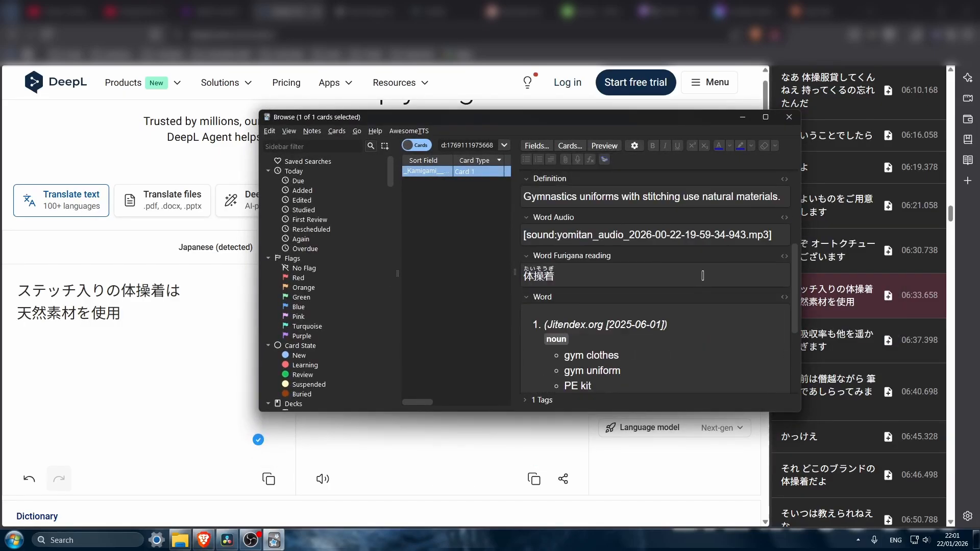
scroll(711, 275, "up", 5)
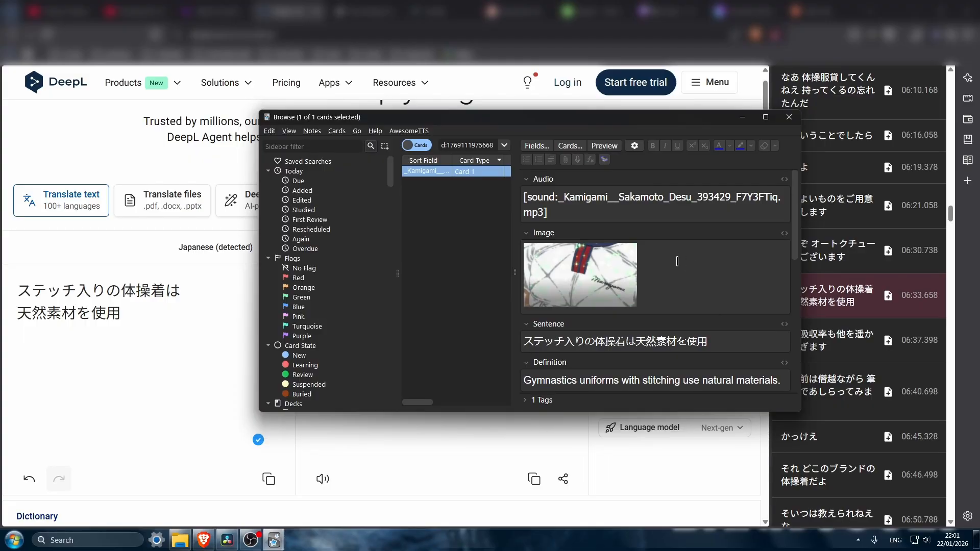
left_click(598, 148)
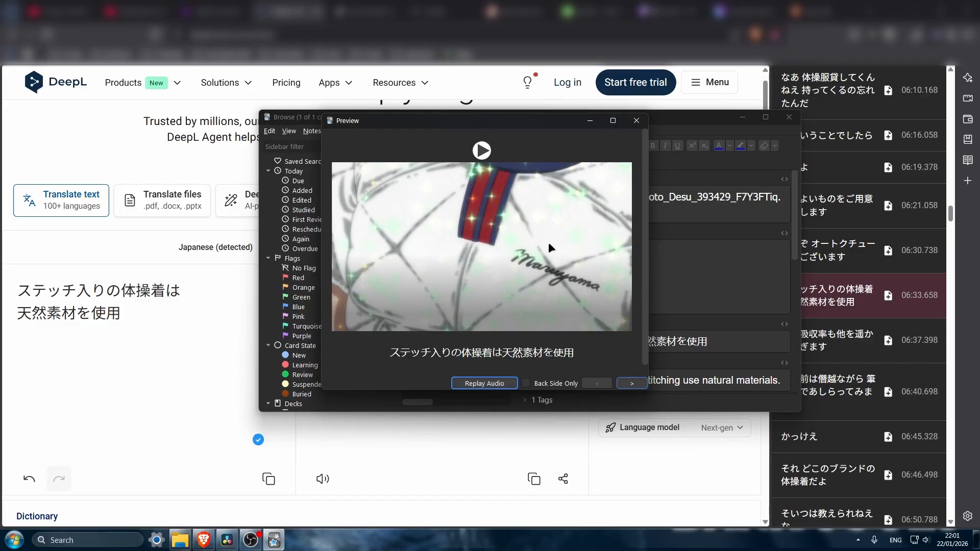
left_click(641, 387)
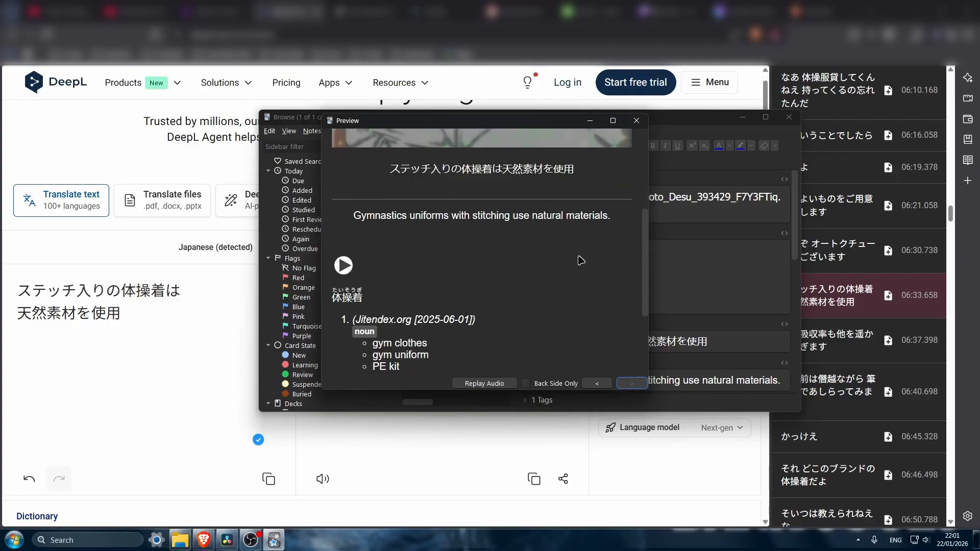
- Check the previewed card's translation, dictionary entry, audio and image, and close the preview
scroll(581, 260, "down", 1)
scroll(540, 256, "down", 3)
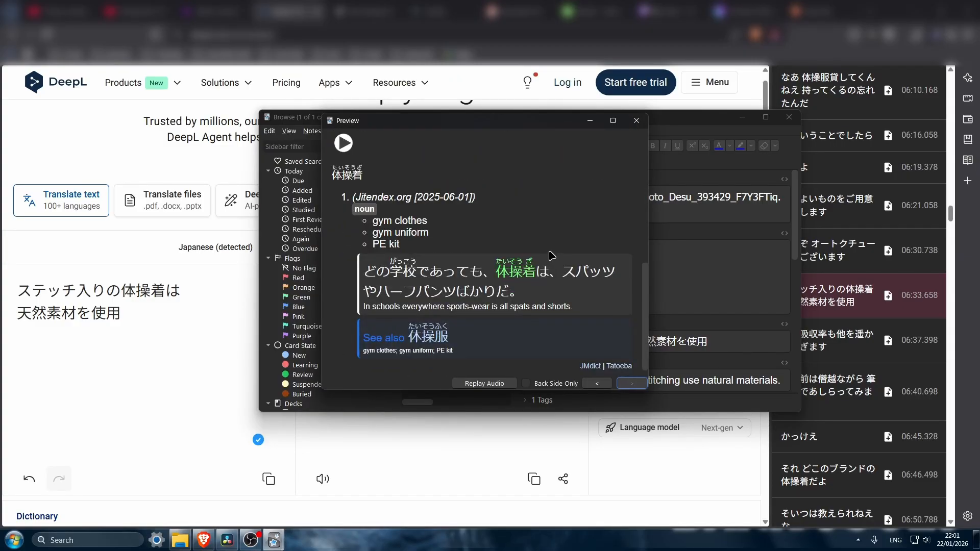
scroll(552, 255, "up", 2)
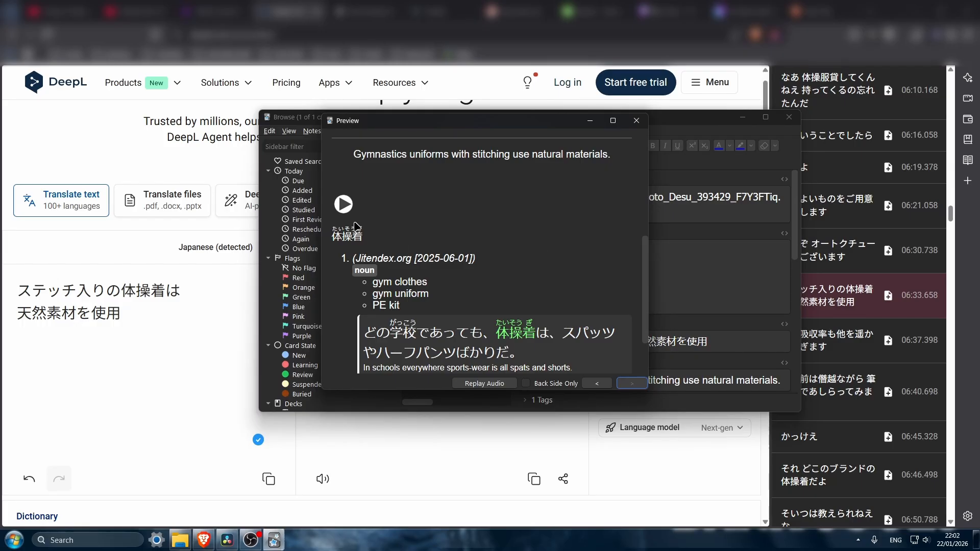
scroll(356, 226, "up", 5)
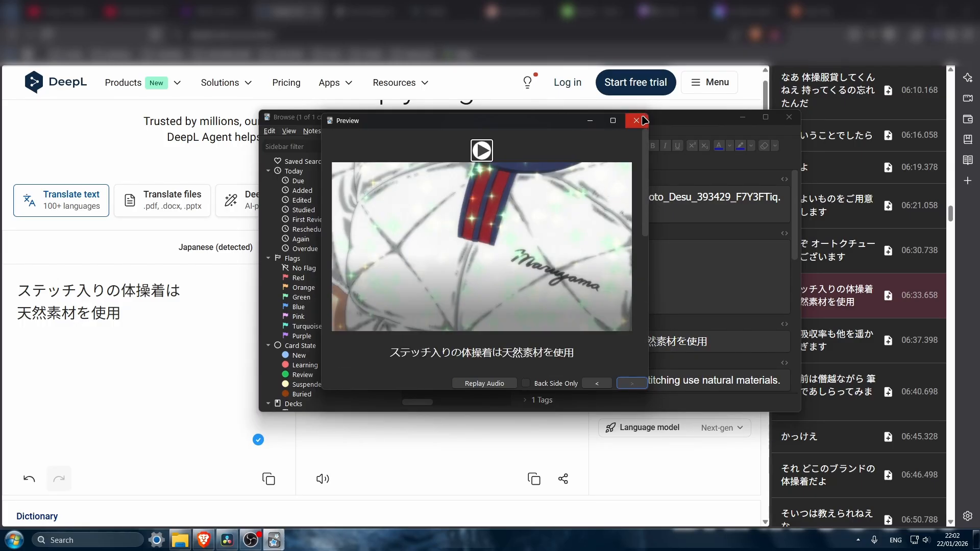
left_click(638, 121)
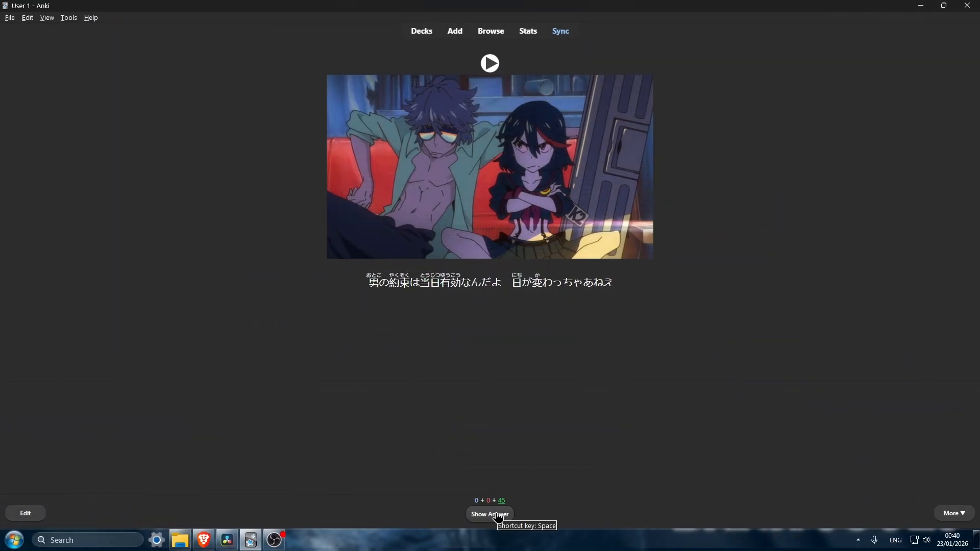
- Review four due cards, from the 男の約束 sentence through the 復帰を許可 sentence, revealing each answer and rating it Good
left_click(490, 513)
key("space")
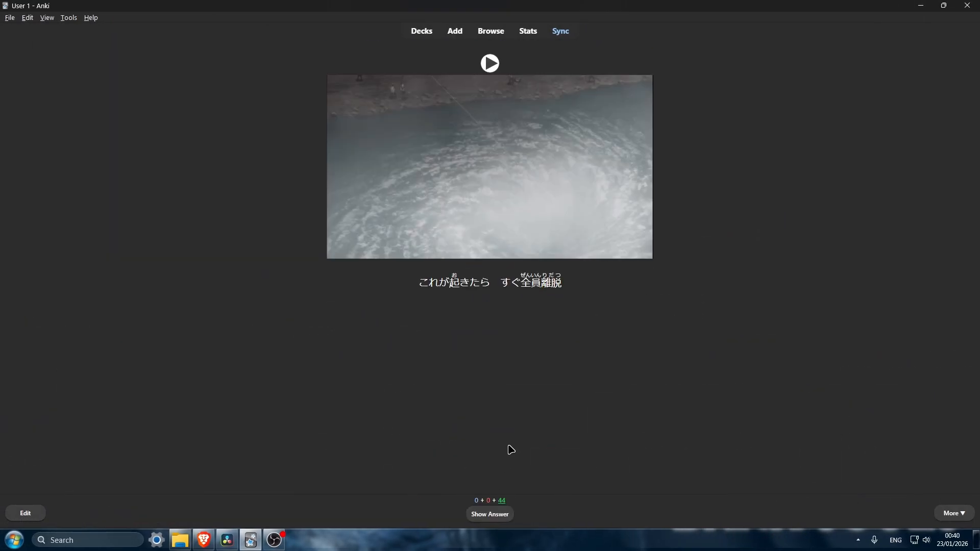
left_click(504, 515)
left_click(513, 513)
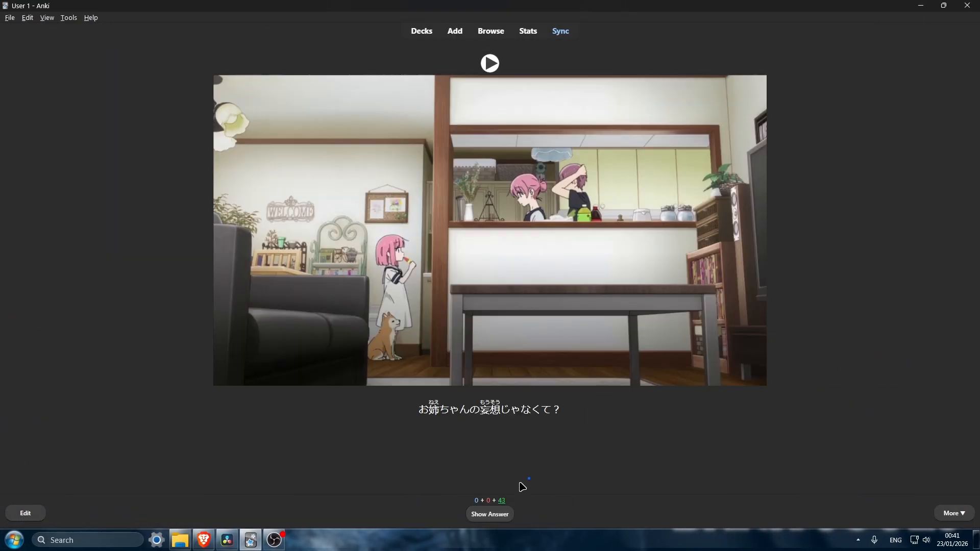
left_click(499, 514)
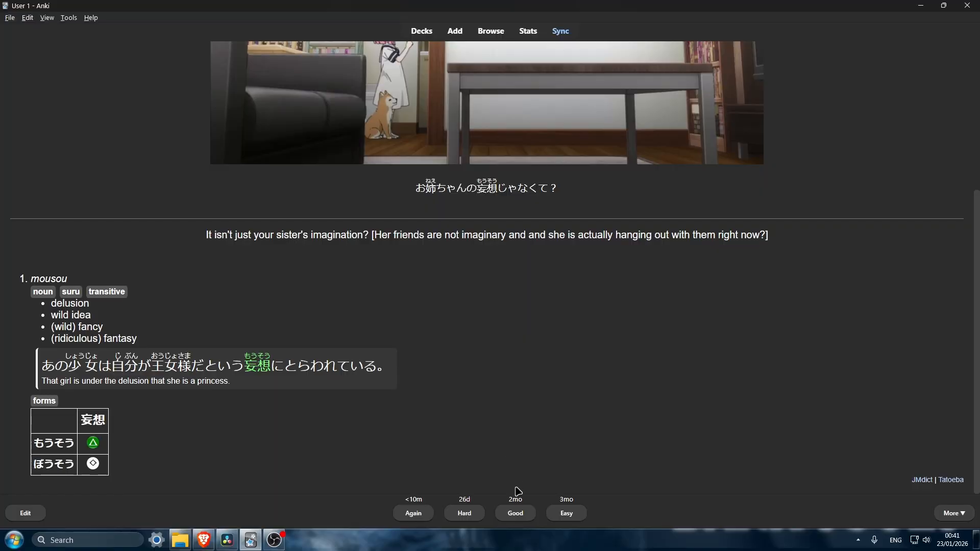
left_click(519, 509)
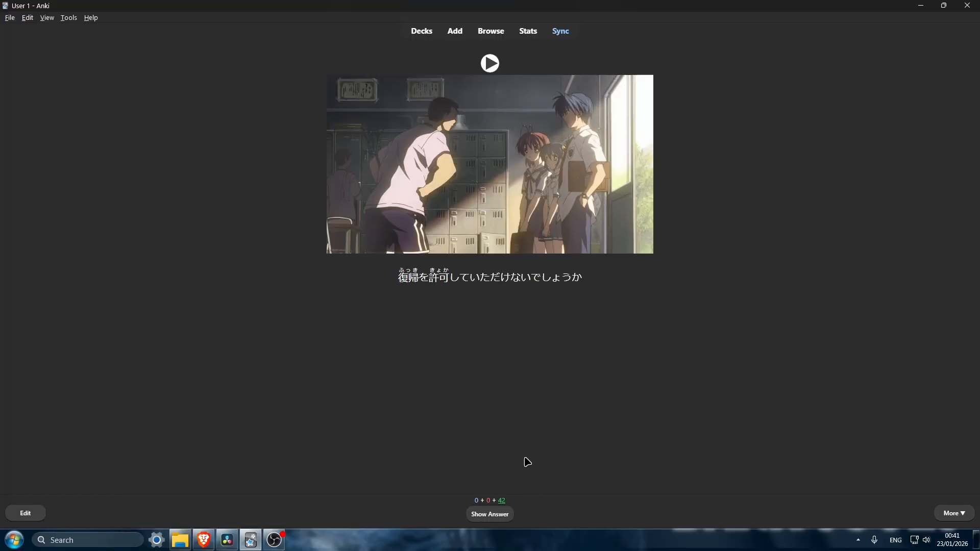
left_click(495, 515)
left_click(516, 511)
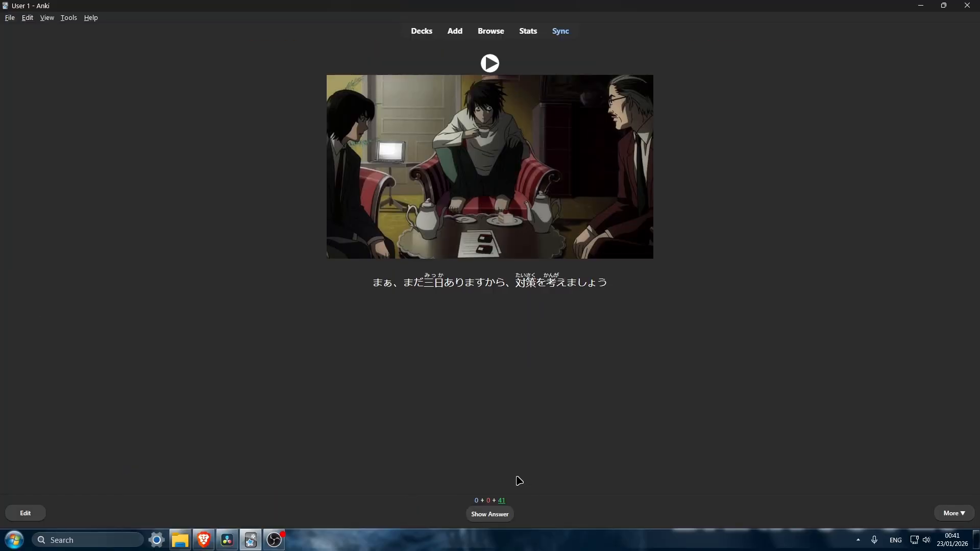
- Reveal and rate as Good three more due cards, from the 対策 sentence through the 昨晩 sentence
left_click(507, 516)
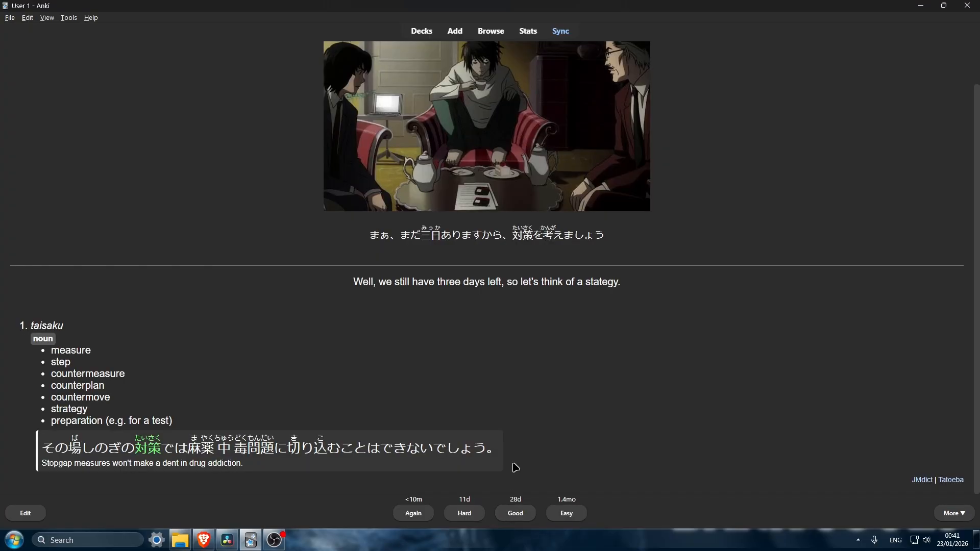
left_click(517, 512)
left_click(503, 514)
left_click(507, 514)
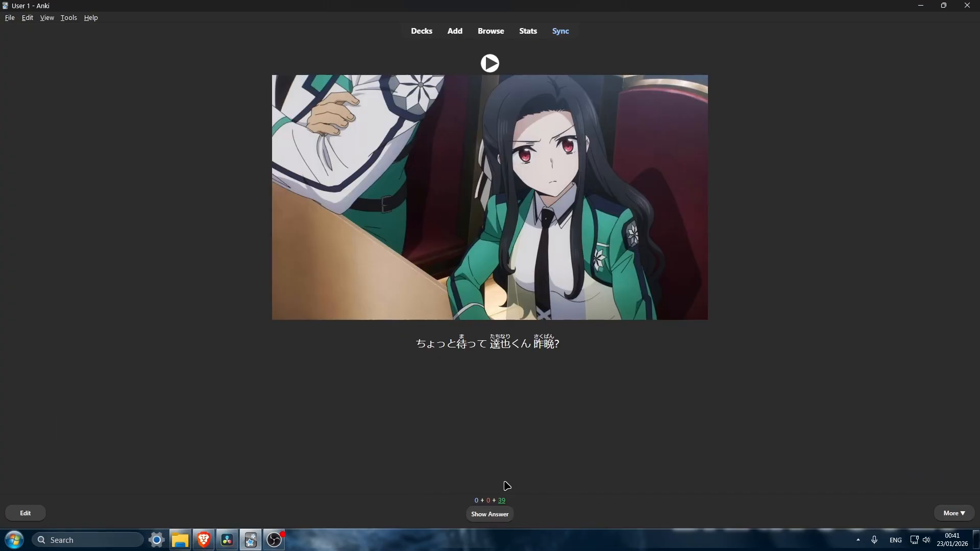
left_click(505, 515)
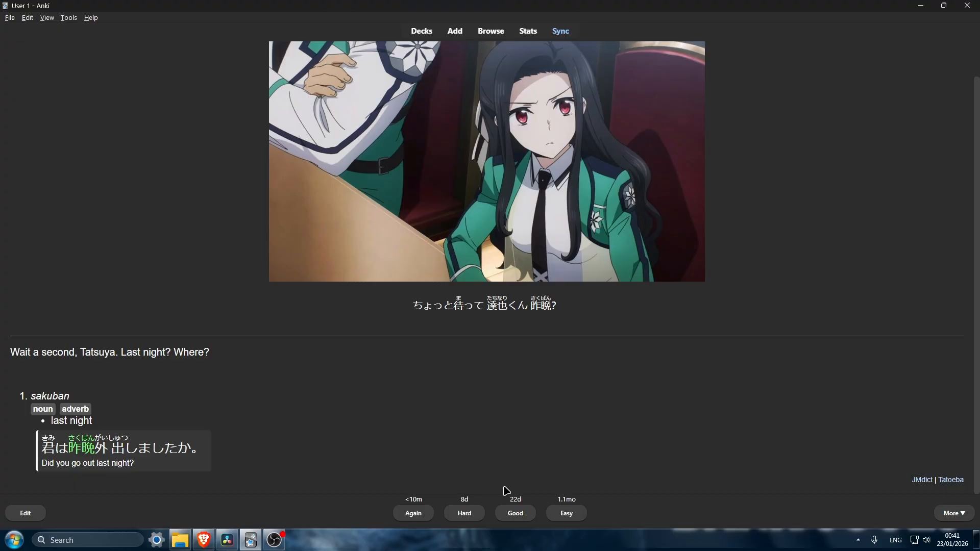
left_click(508, 512)
- Reveal the answers of the 最初の一撃 and 関わると cards and rate both Good
left_click(504, 514)
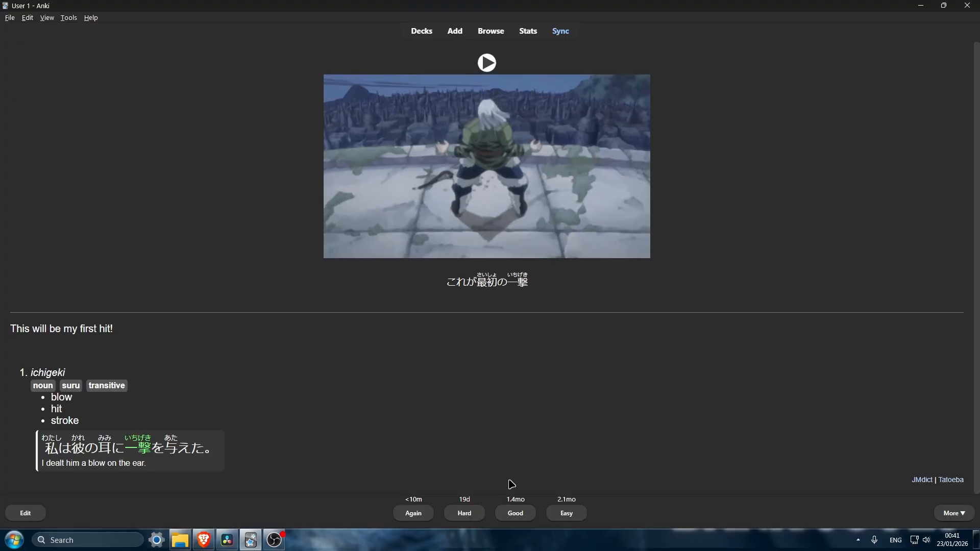
left_click(516, 514)
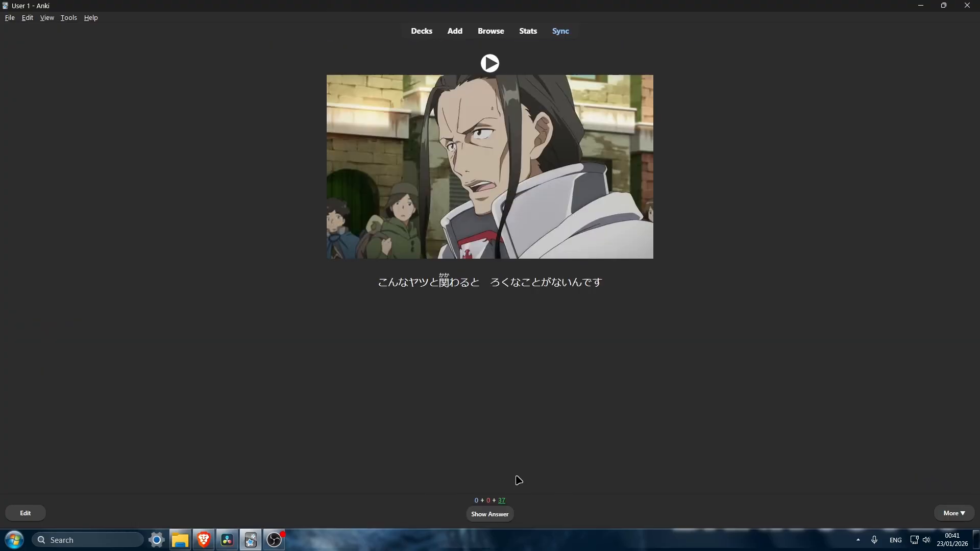
left_click(489, 514)
left_click(503, 513)
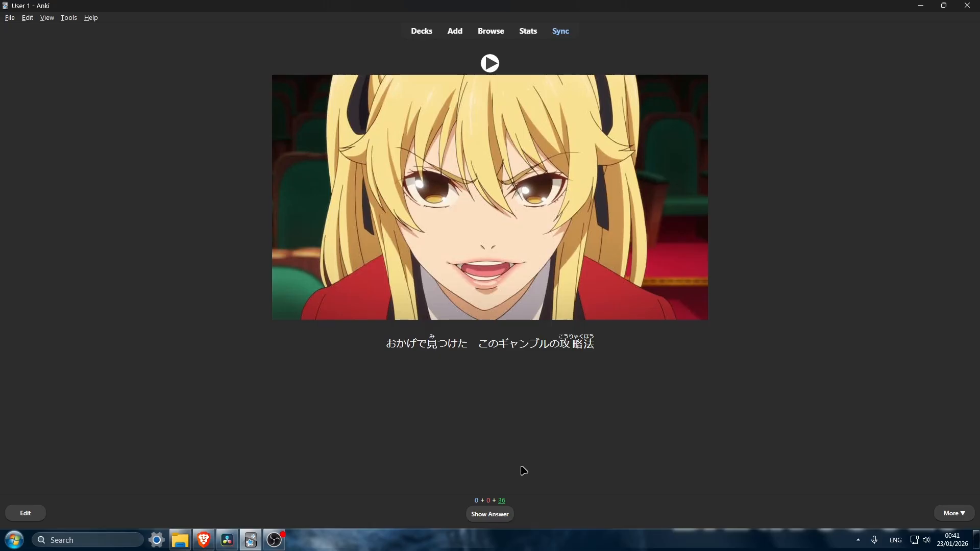
- Reveal the answer of the 攻略法 card, rate it Easy, and reveal the answer of the 命令する card
left_click(510, 514)
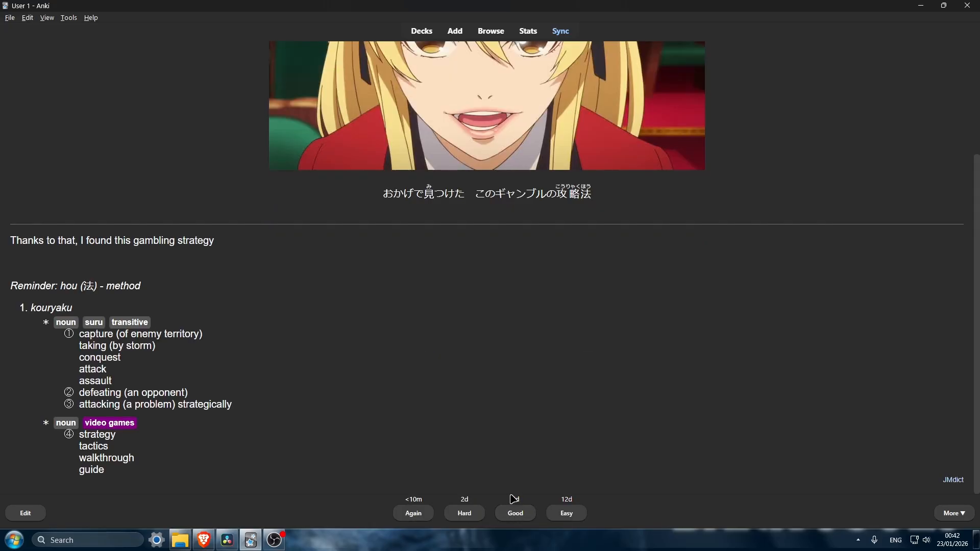
key("XF86AudioRaiseVolume")
left_click(568, 510)
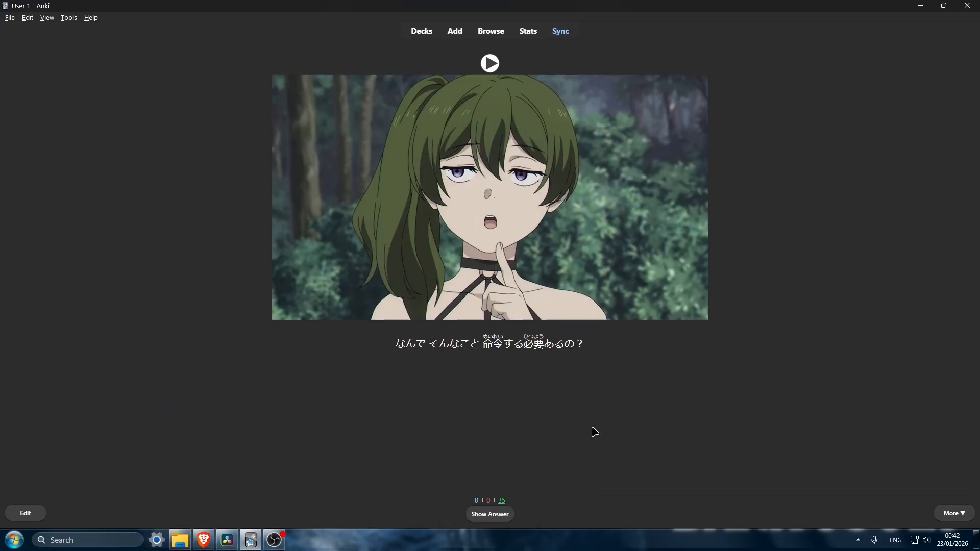
left_click(503, 515)
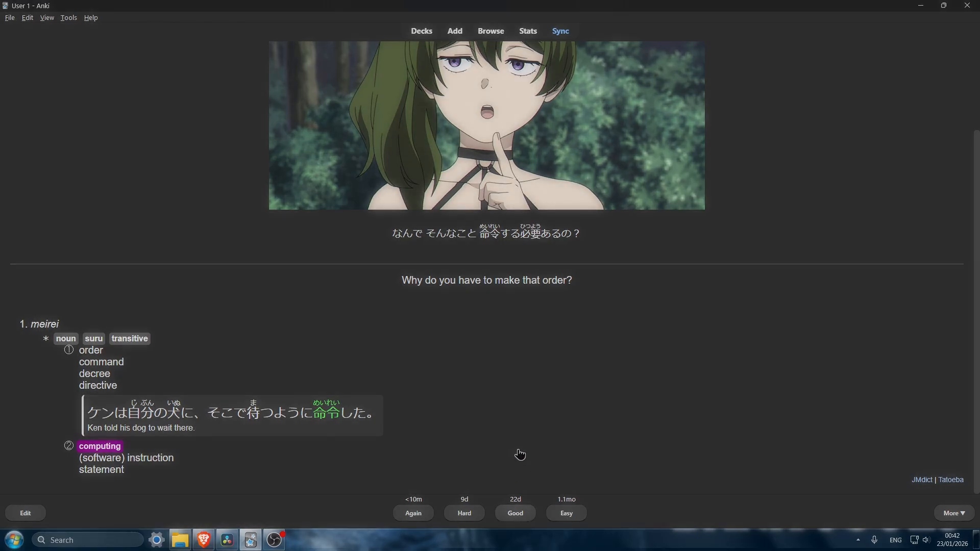